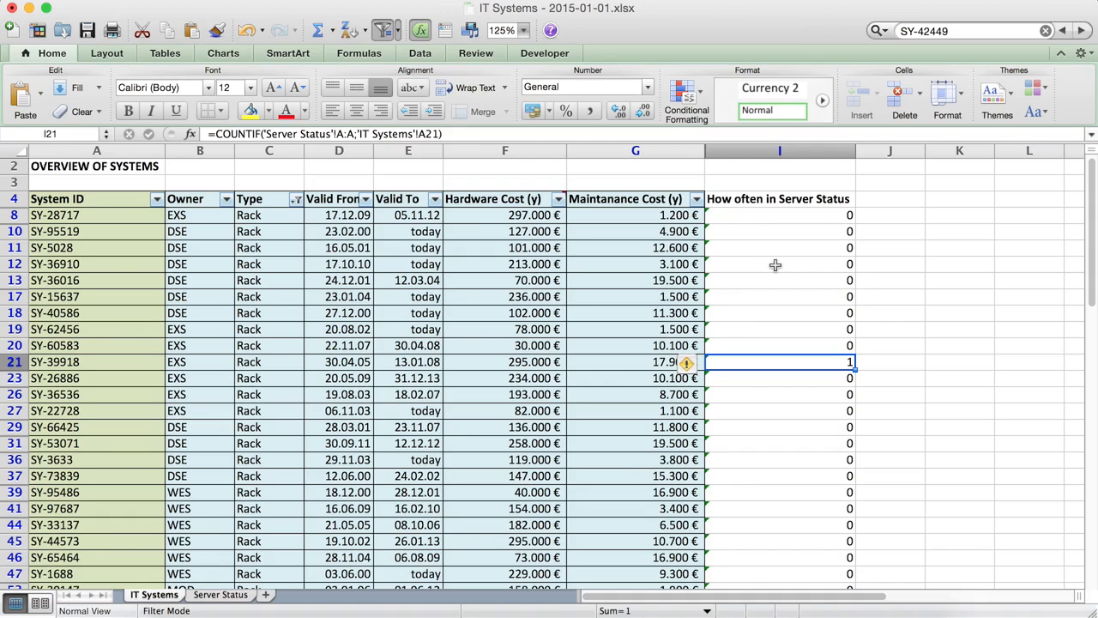
# Step: Change the Type column filter on the IT Systems sheet to show only Server entries instead of Rack
pyautogui.click(295, 200)
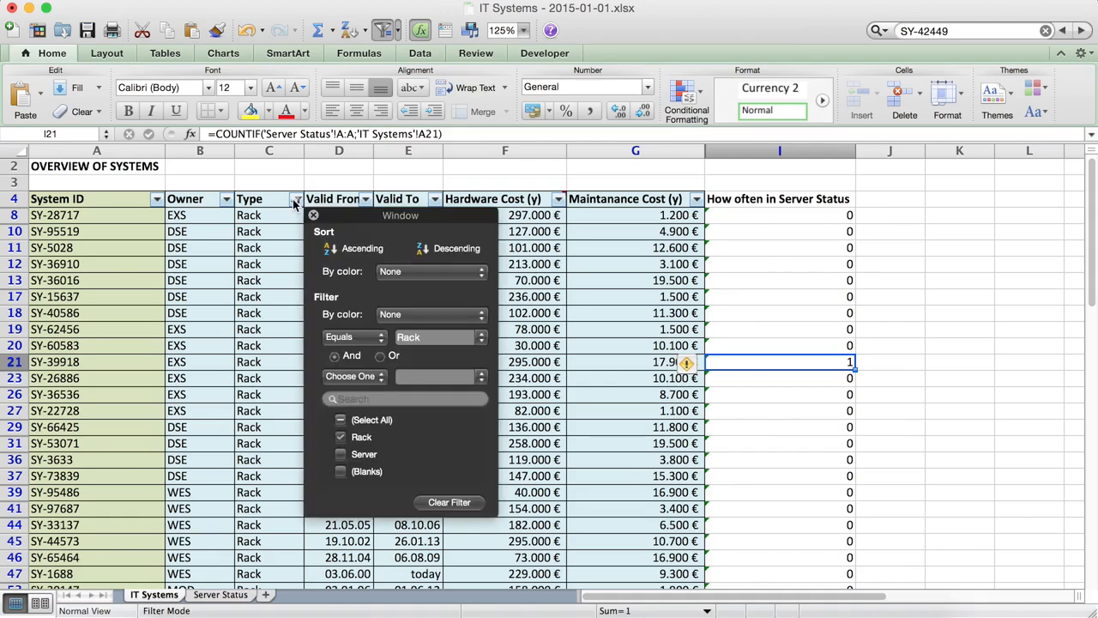
pyautogui.click(341, 453)
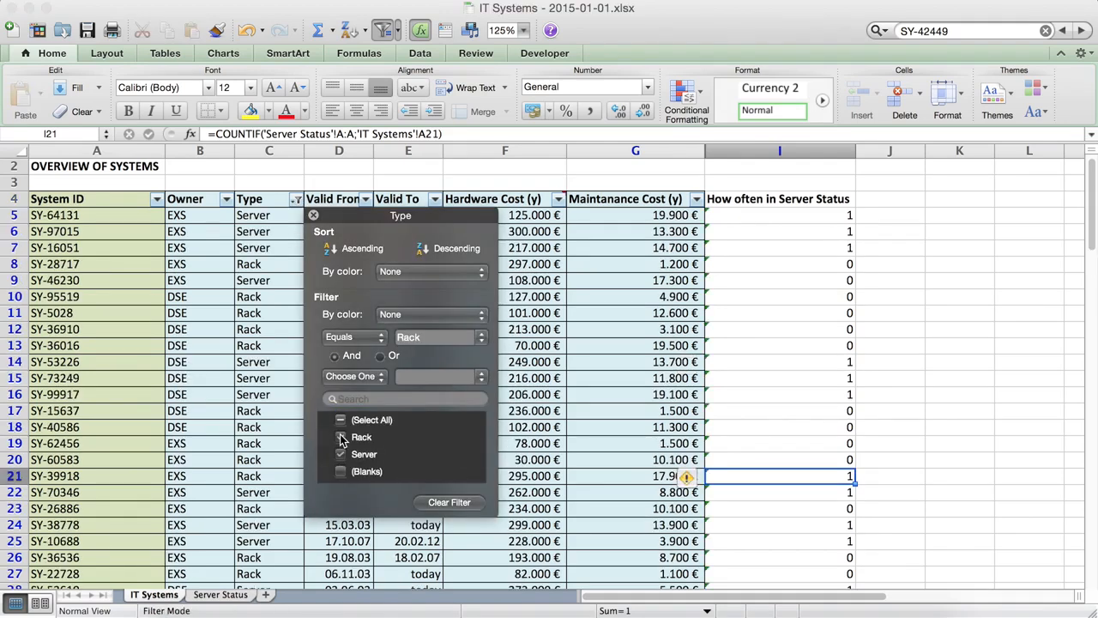
pyautogui.click(341, 438)
pyautogui.click(611, 411)
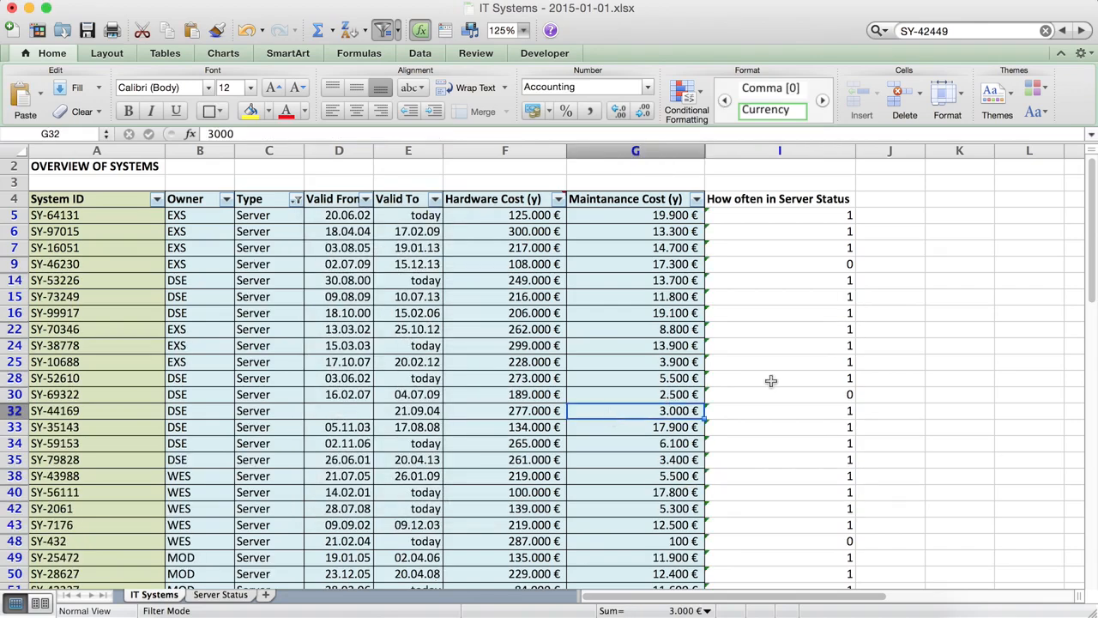
# Step: Examine the COUNTIF results in the "How often in Server Status" column for all filtered servers, looking for IDs missing from Server Status
pyautogui.click(814, 220)
pyautogui.press('Down')
pyautogui.press('Down')
pyautogui.press('Down')
pyautogui.press('Down')
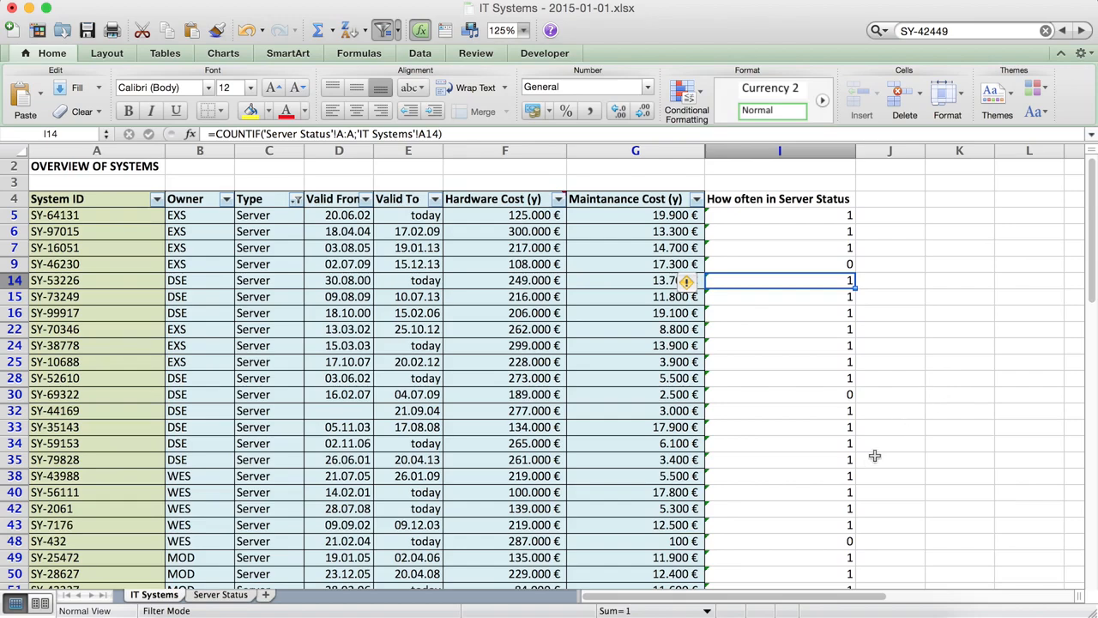
pyautogui.scroll(-7, 874, 455)
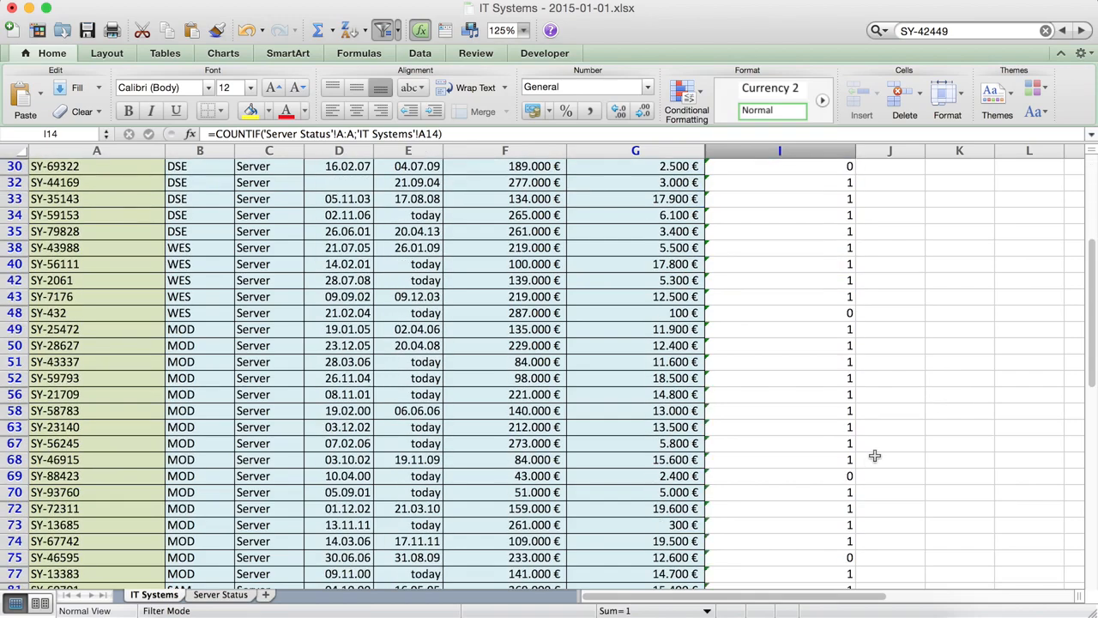
pyautogui.scroll(-4, 874, 456)
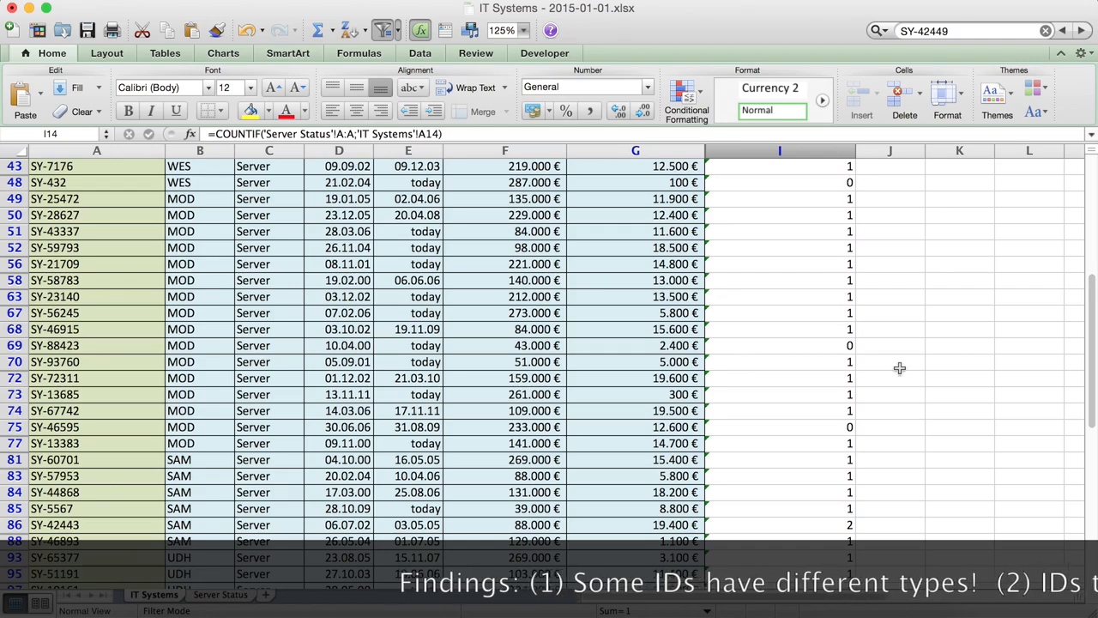
pyautogui.scroll(-4, 884, 352)
pyautogui.click(841, 312)
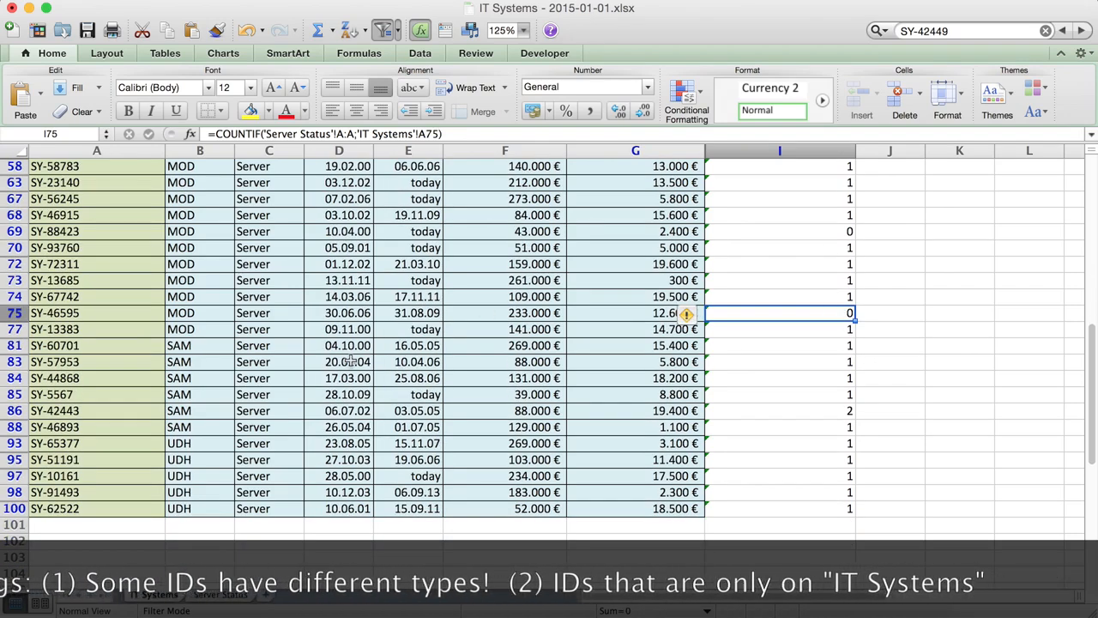
pyautogui.scroll(6, 589, 221)
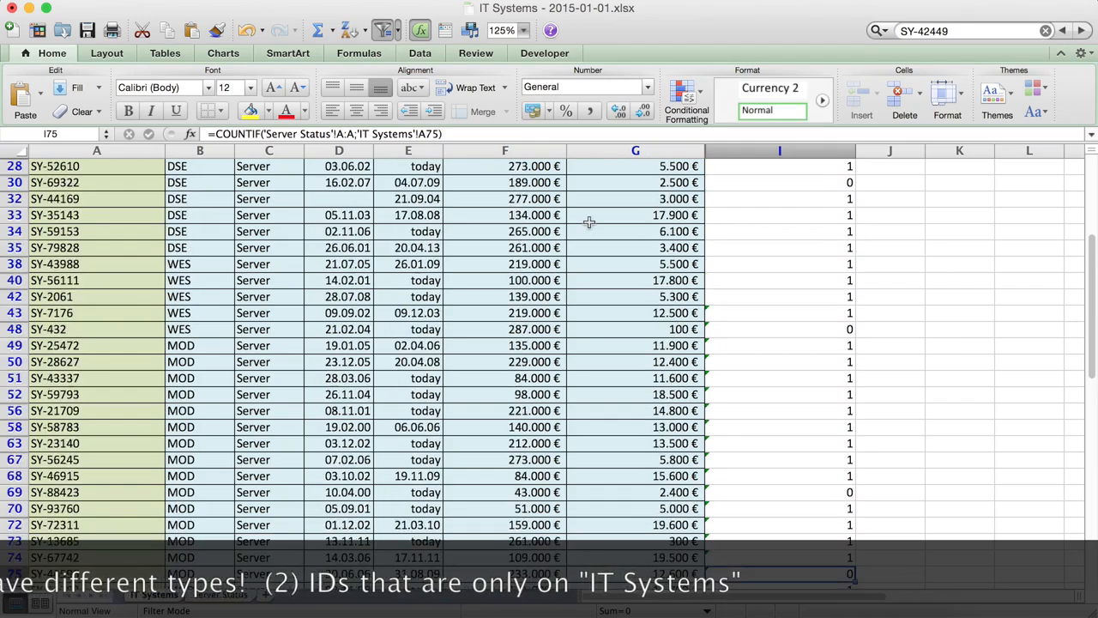
pyautogui.scroll(5, 589, 222)
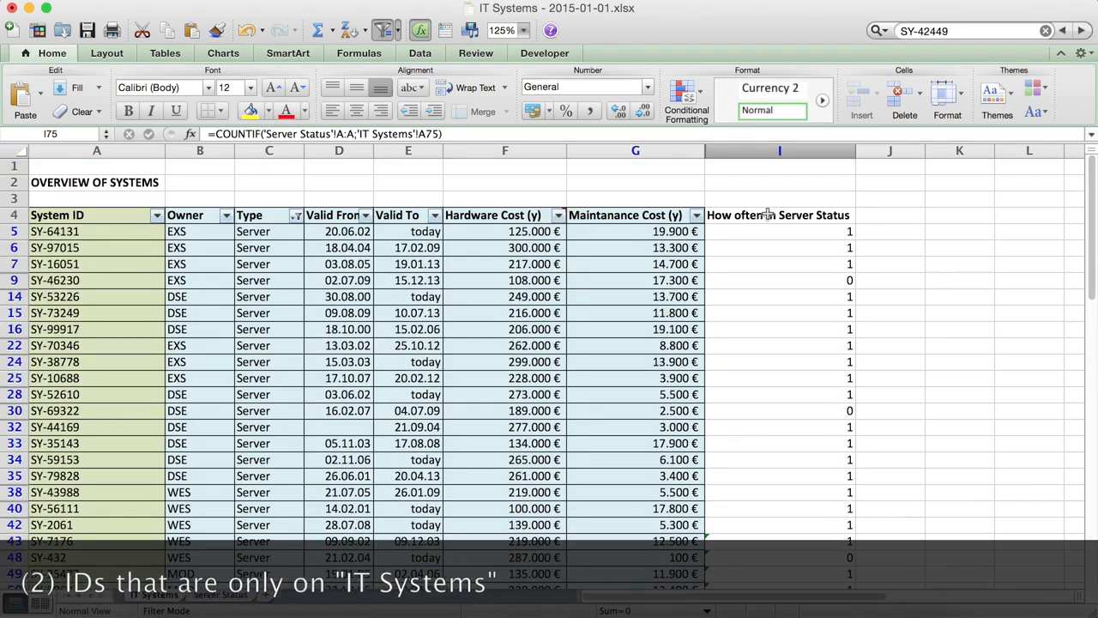
pyautogui.click(768, 215)
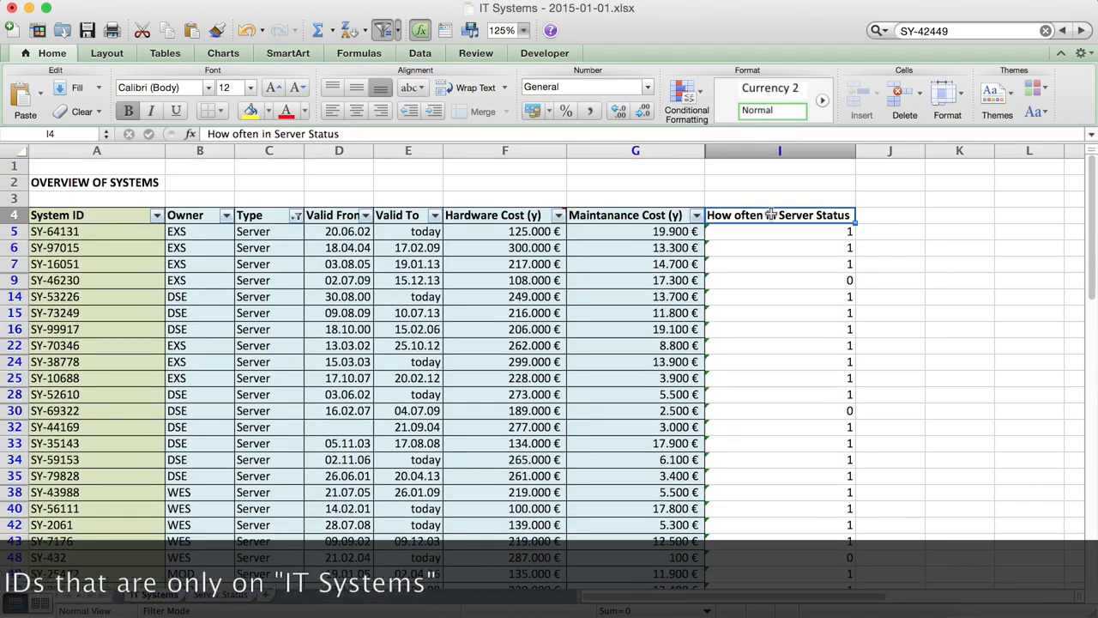
pyautogui.click(814, 280)
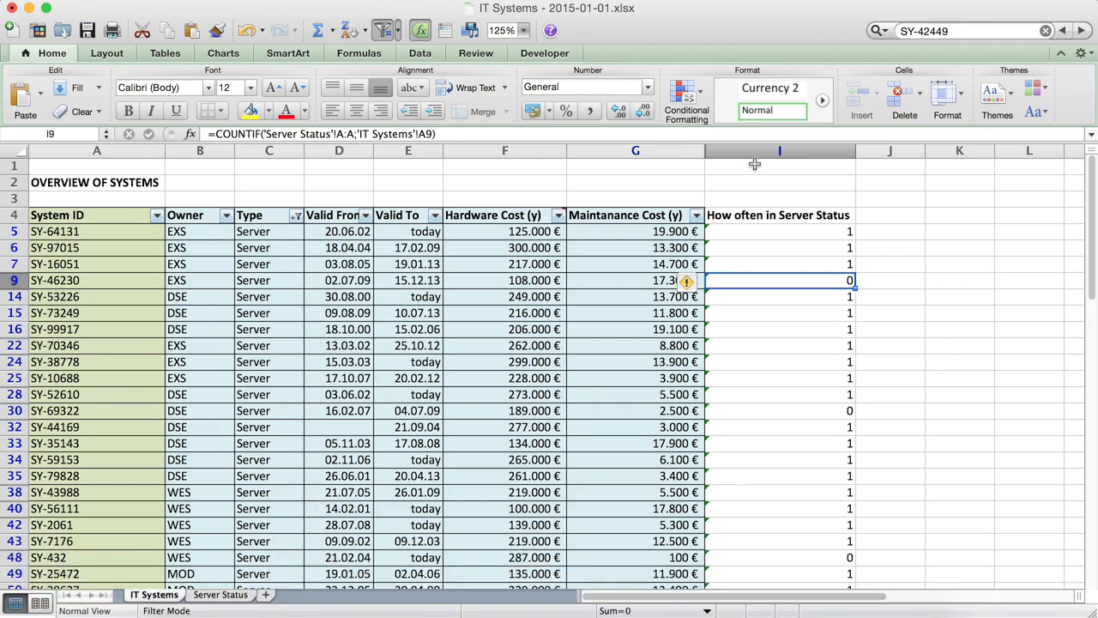
pyautogui.click(760, 148)
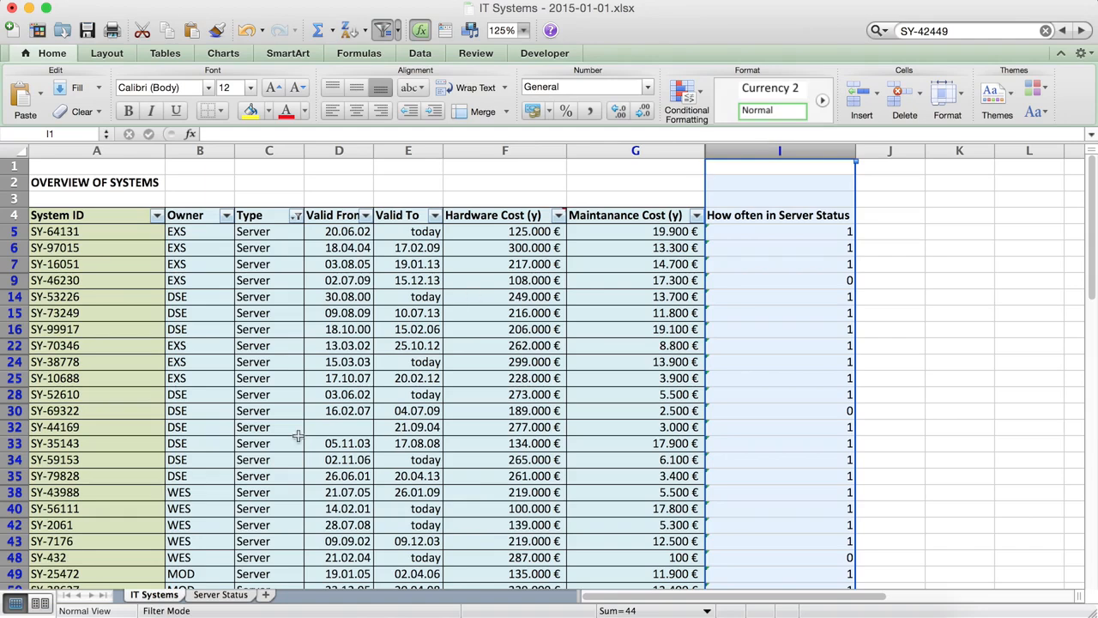
# Step: On the Server Status sheet, add the column header How often in "IT Systems" list in cell E1
pyautogui.click(219, 596)
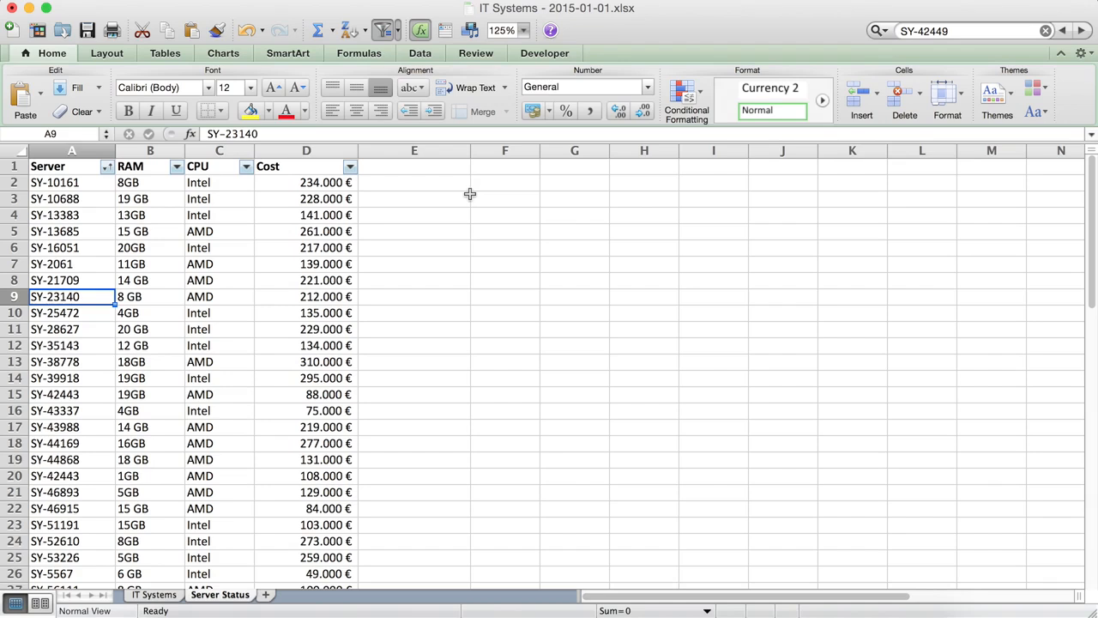
pyautogui.click(439, 168)
pyautogui.write('Ho')
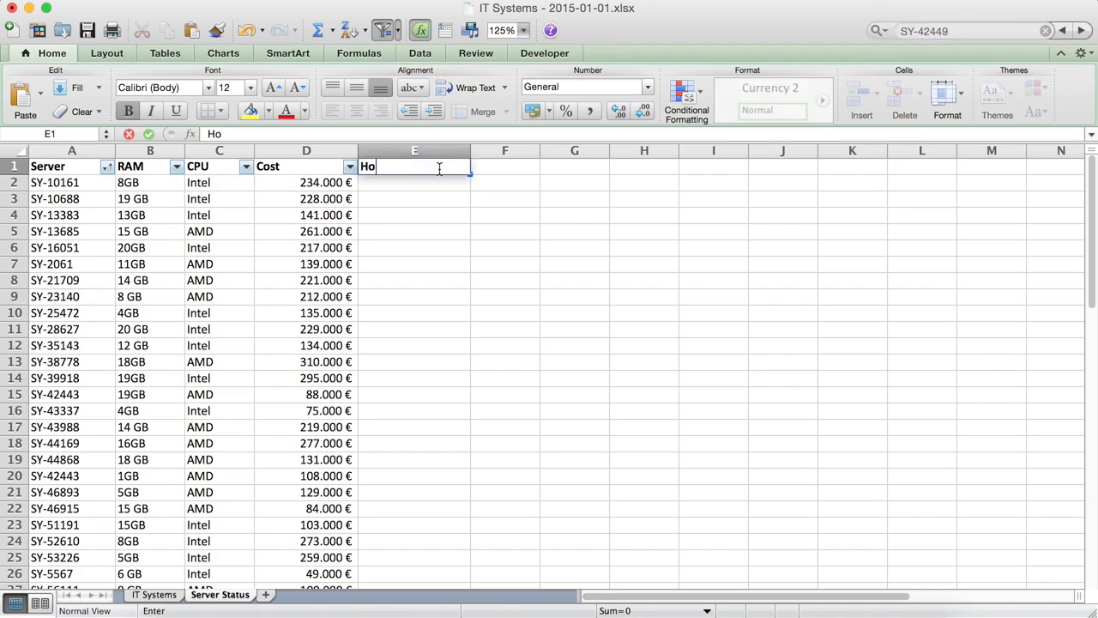
pyautogui.write('w often in "IT S')
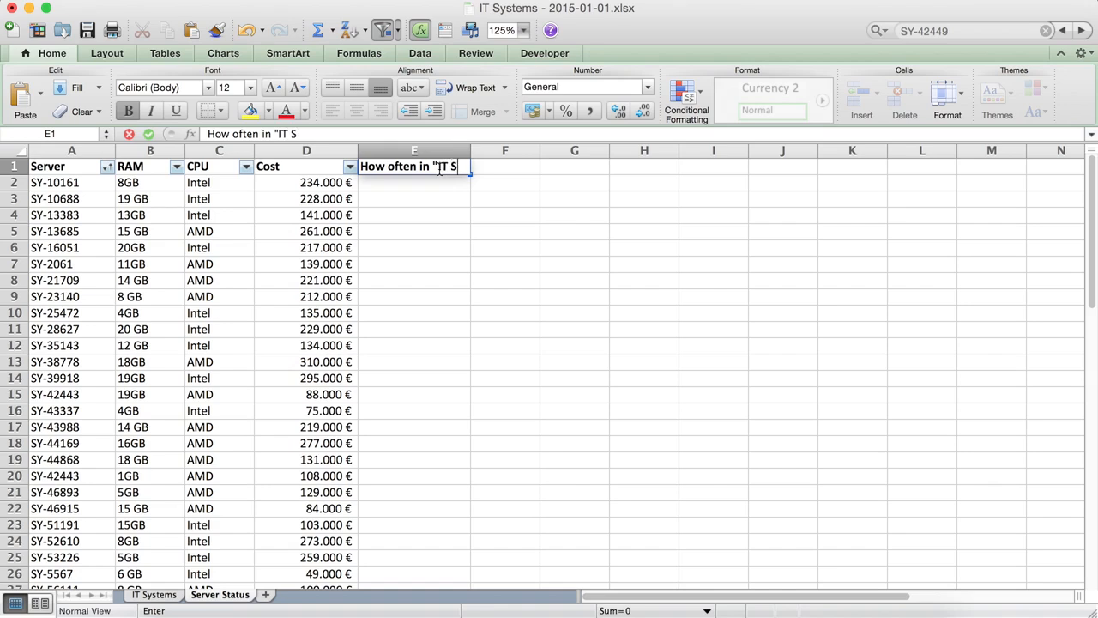
pyautogui.write('ystems" list')
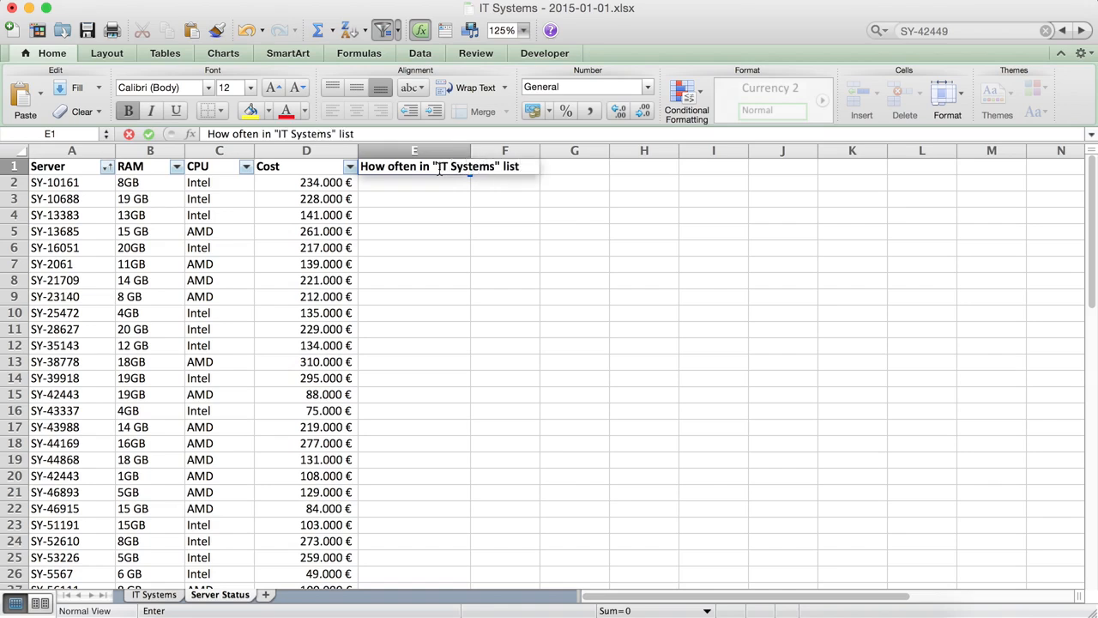
pyautogui.press('Return')
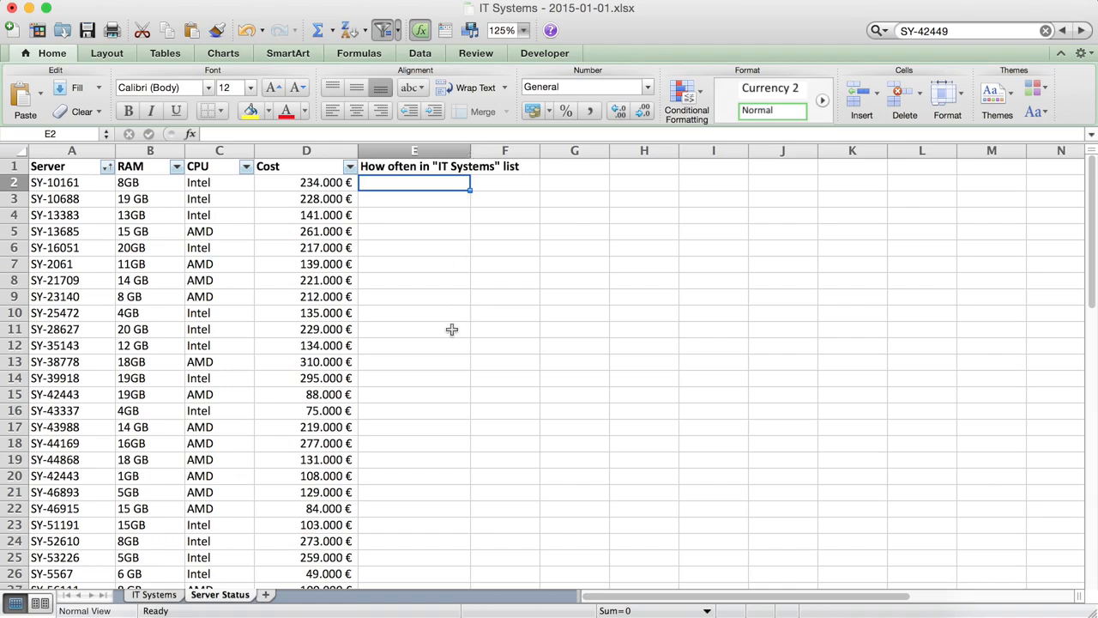
# Step: Enter the formula =COUNTIF('IT Systems'!A:A;'Server Status'!A2) in cell E2 of the Server Status sheet
pyautogui.write('=')
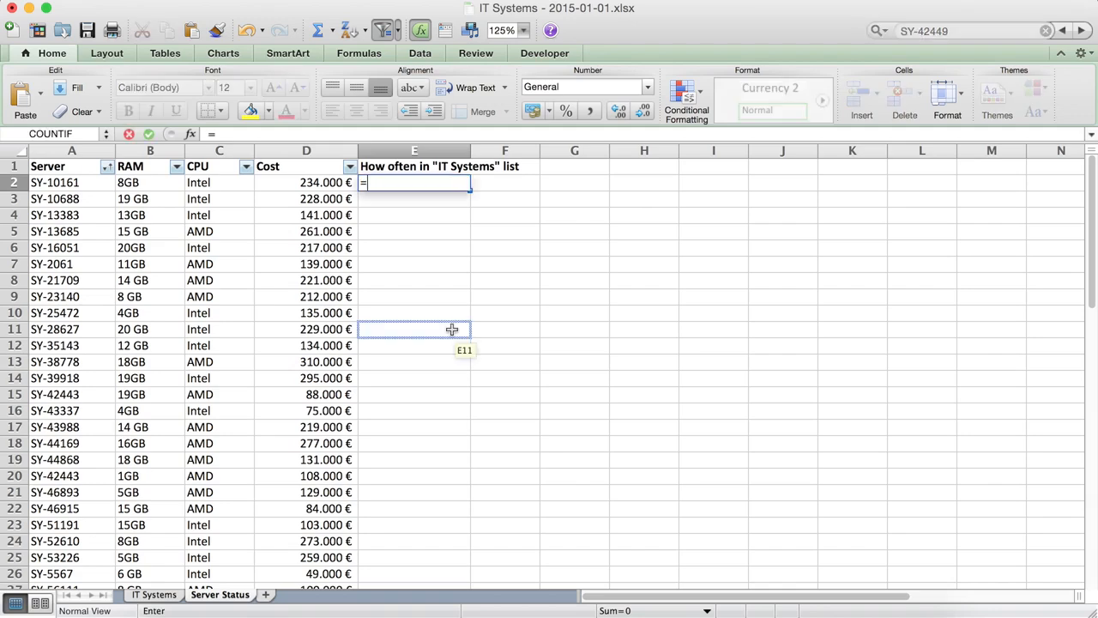
pyautogui.write('CO')
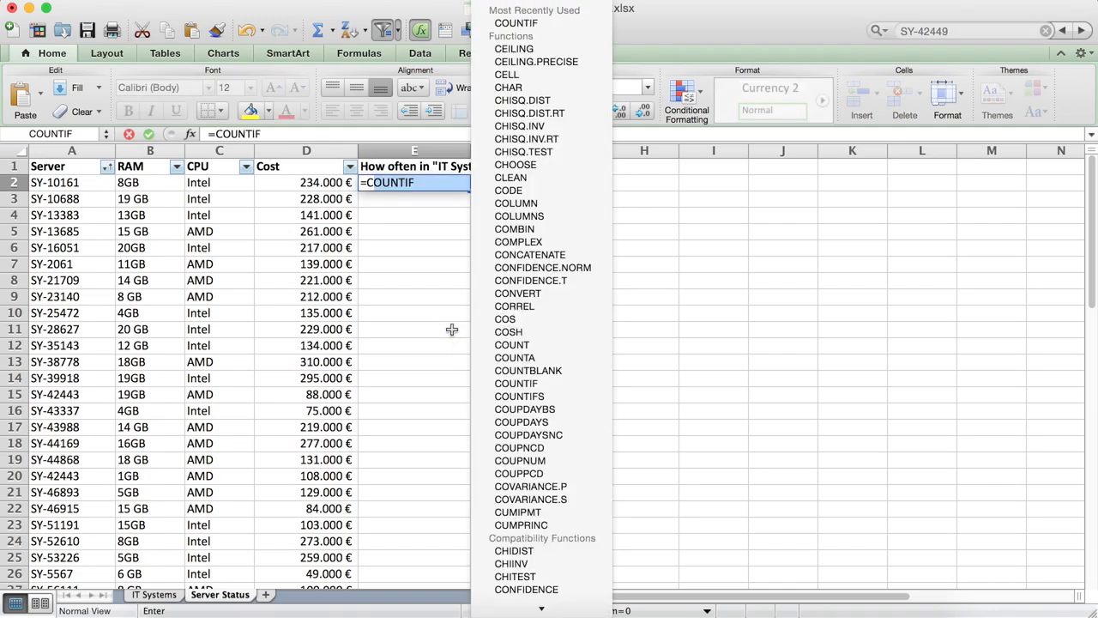
pyautogui.write('UNTI')
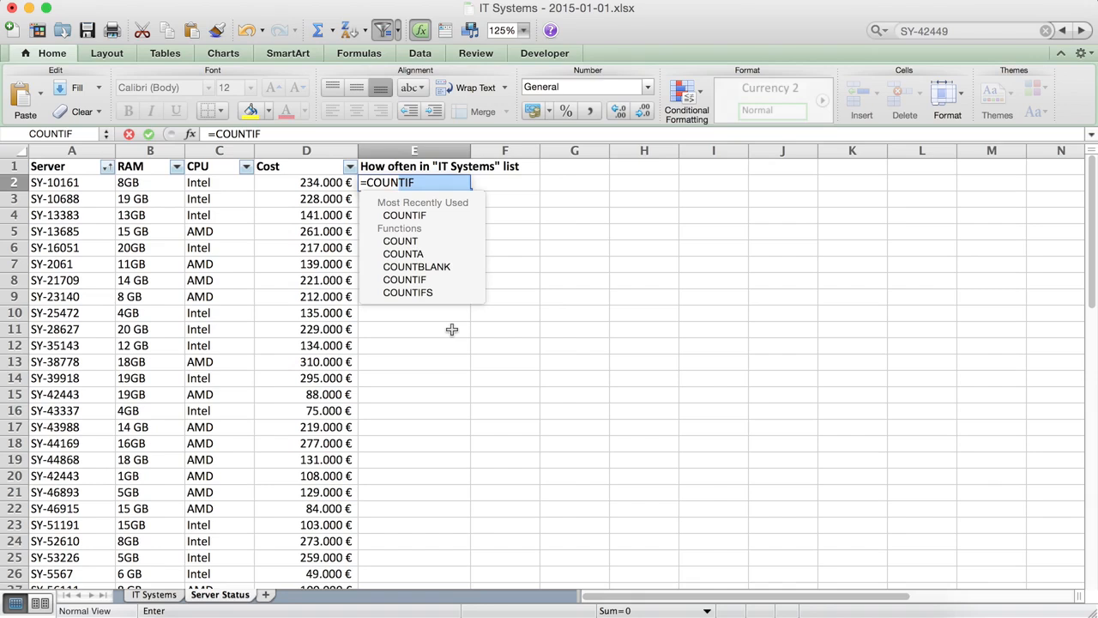
pyautogui.write('F')
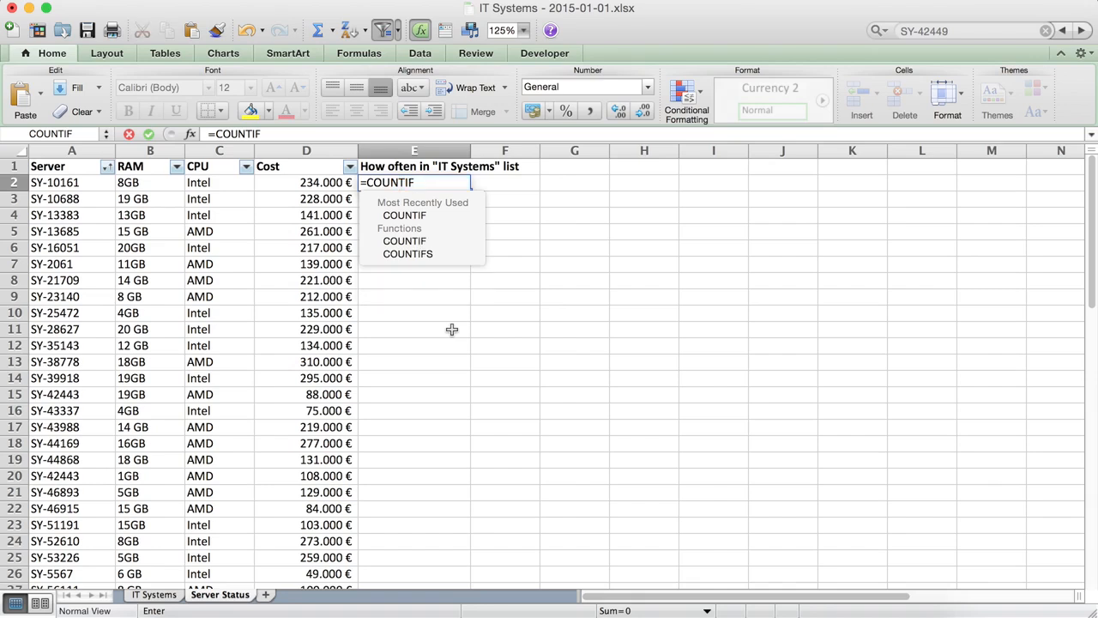
pyautogui.write('(')
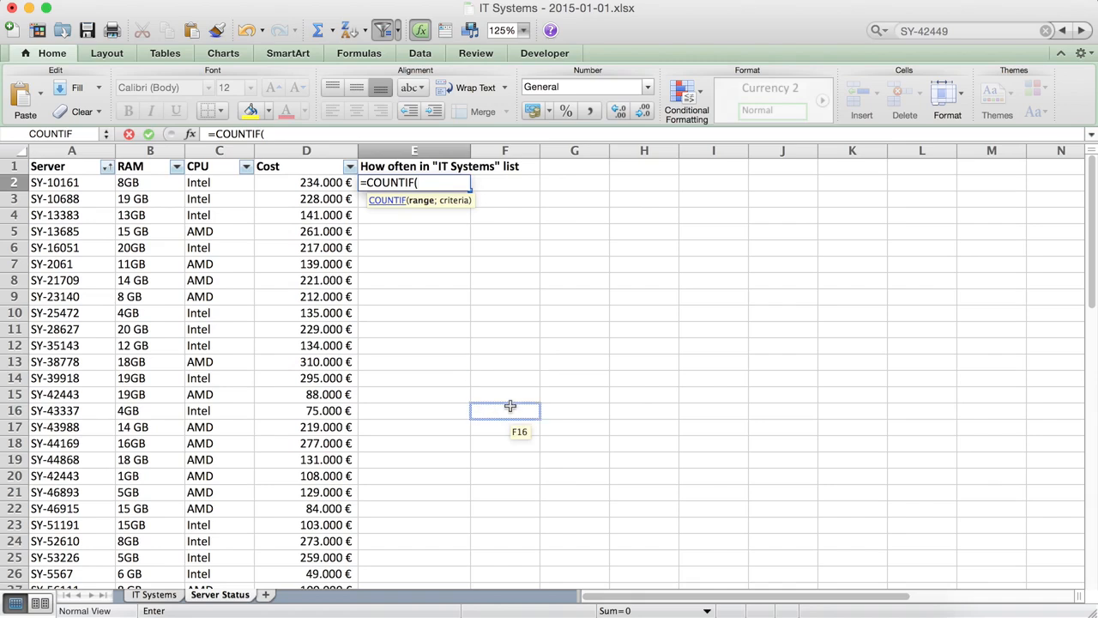
pyautogui.click(155, 595)
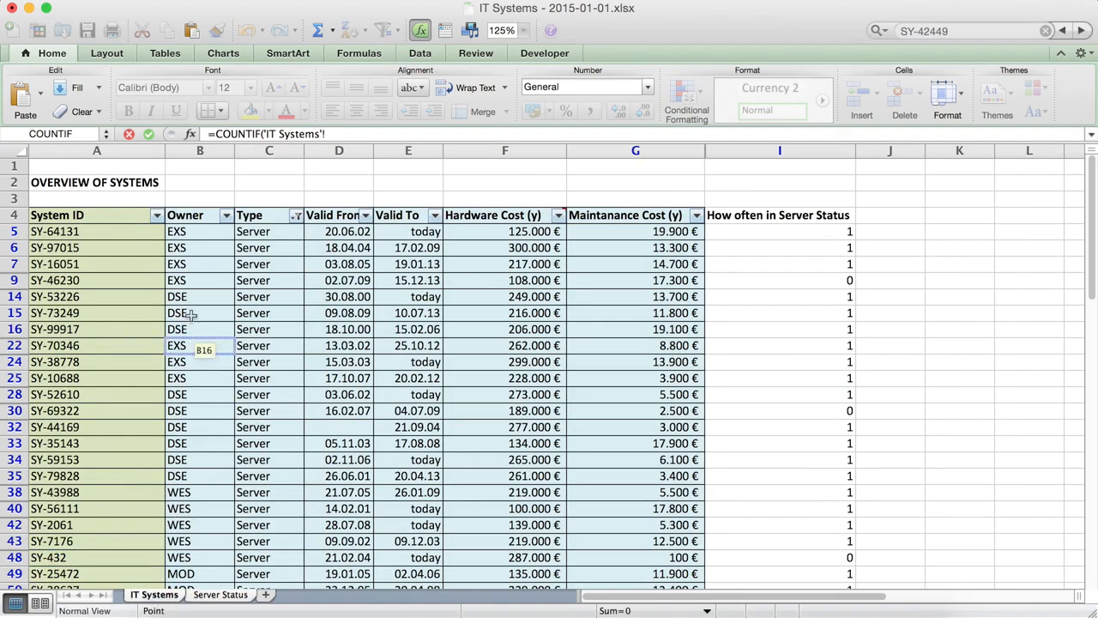
pyautogui.click(125, 146)
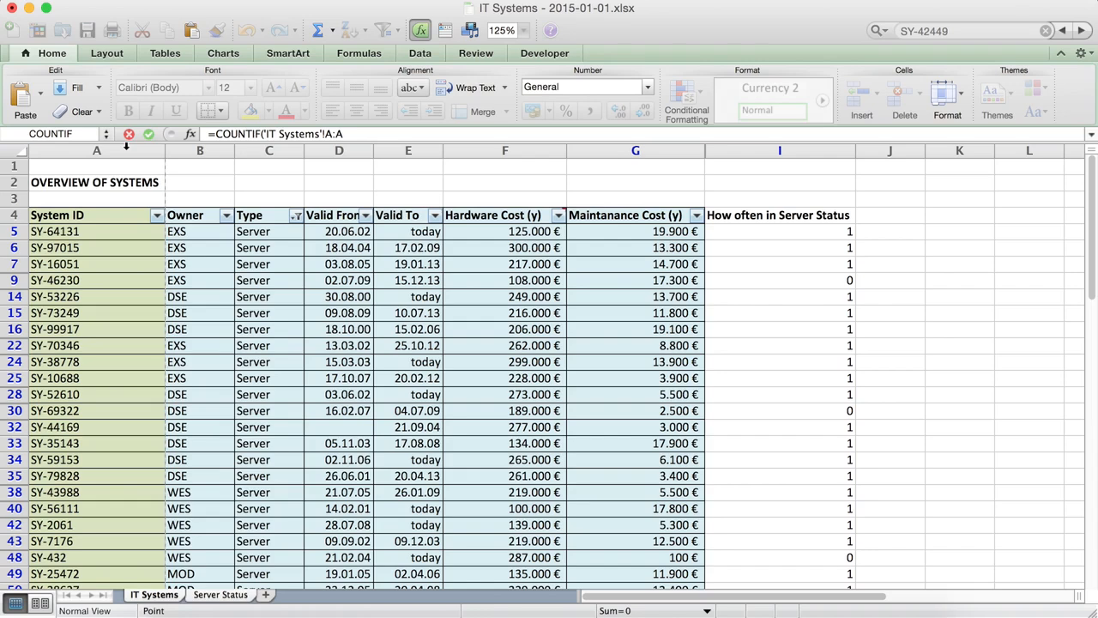
pyautogui.click(357, 134)
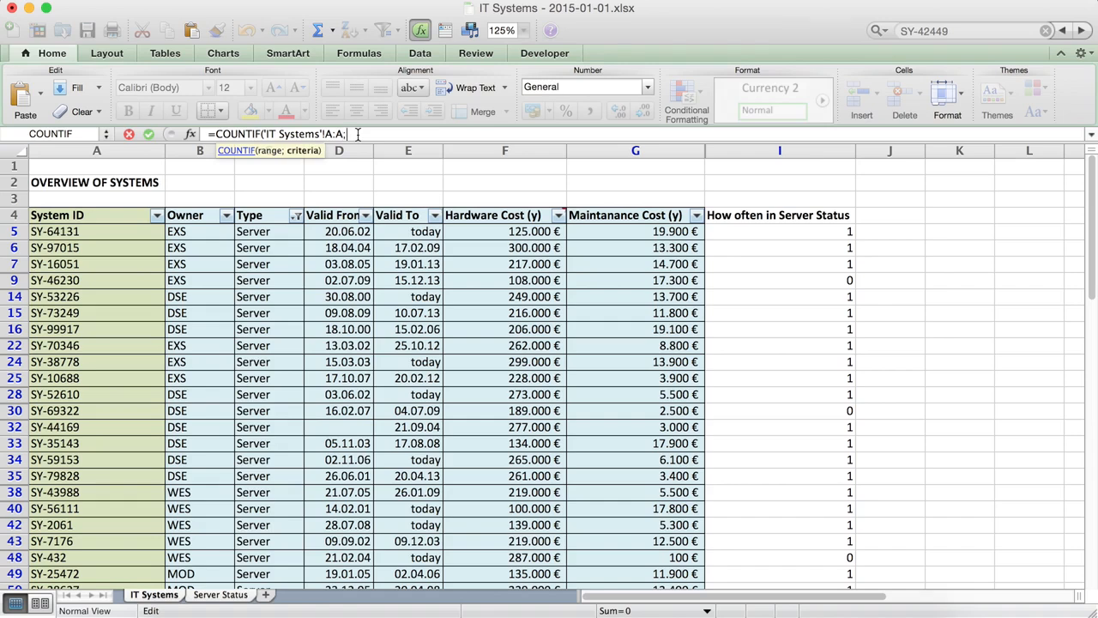
pyautogui.click(209, 598)
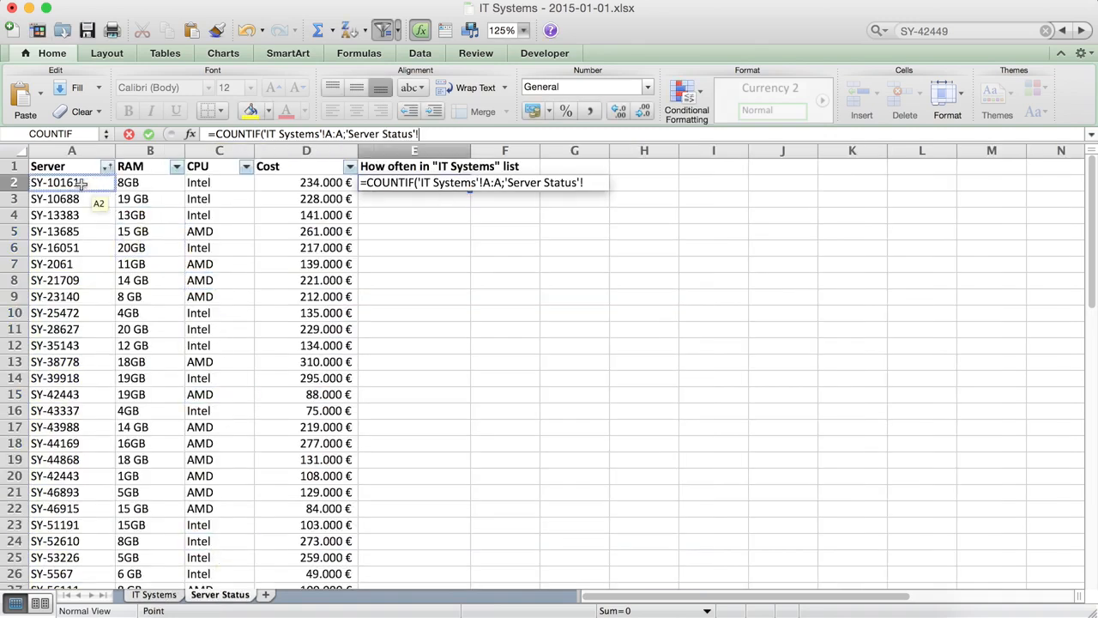
pyautogui.click(82, 183)
pyautogui.write(')')
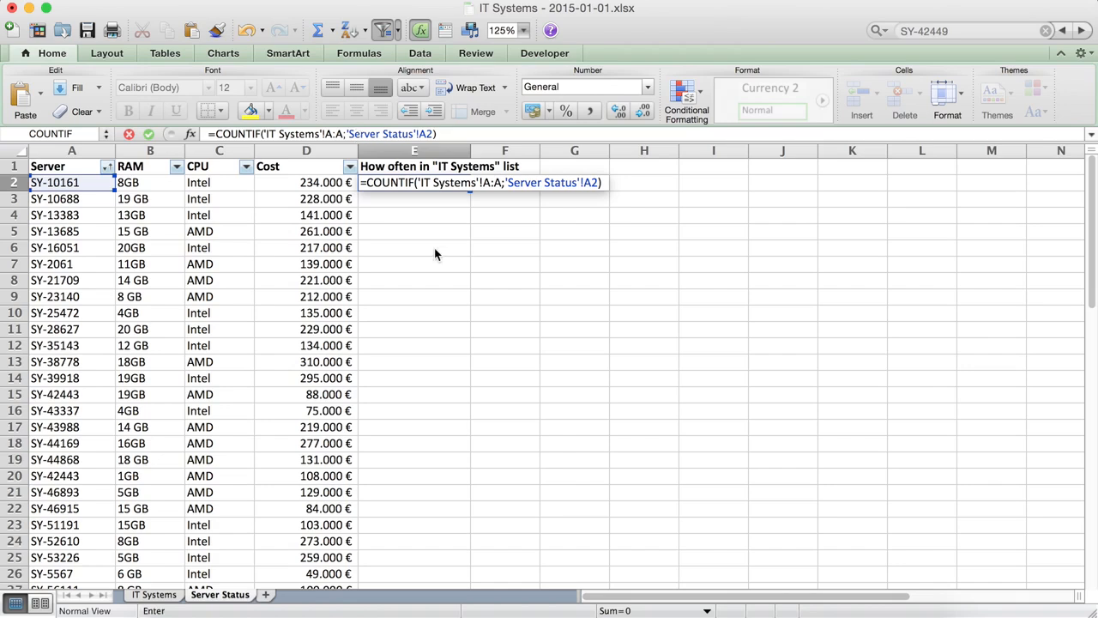
pyautogui.press('Return')
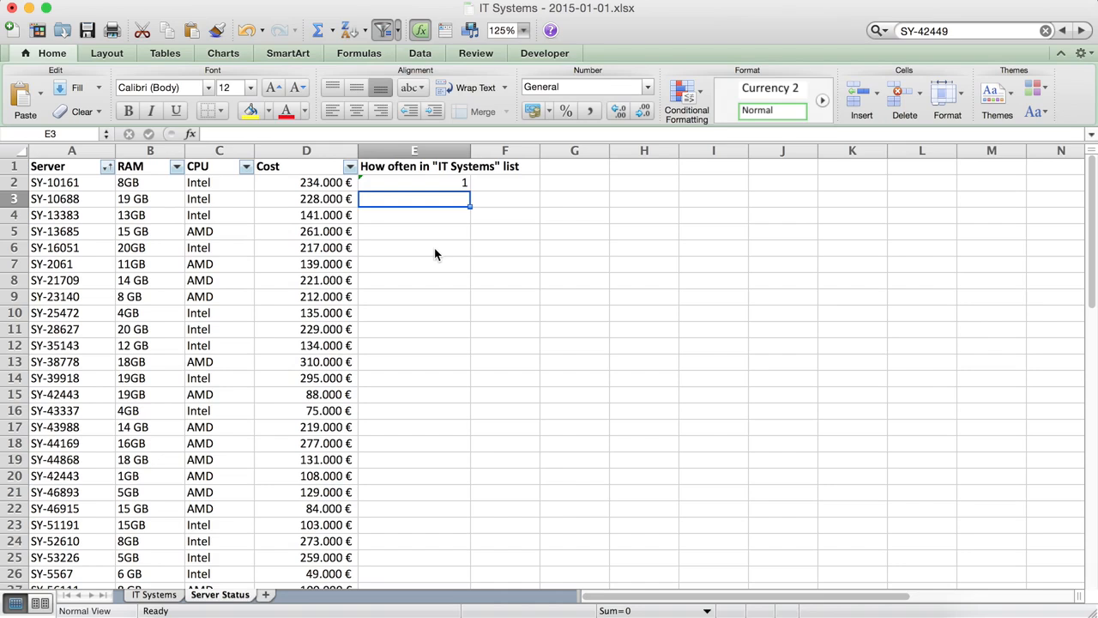
# Step: Fill the COUNTIF formula from E2 down through E50, the last server row
pyautogui.press('Up')
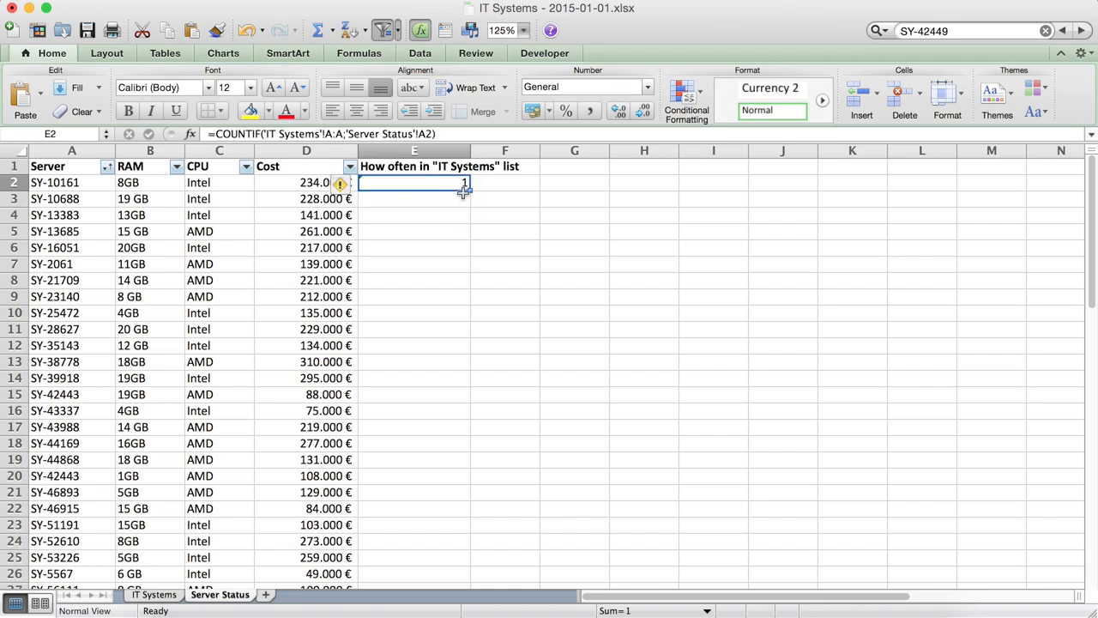
pyautogui.moveTo(467, 190); pyautogui.dragTo(470, 324)
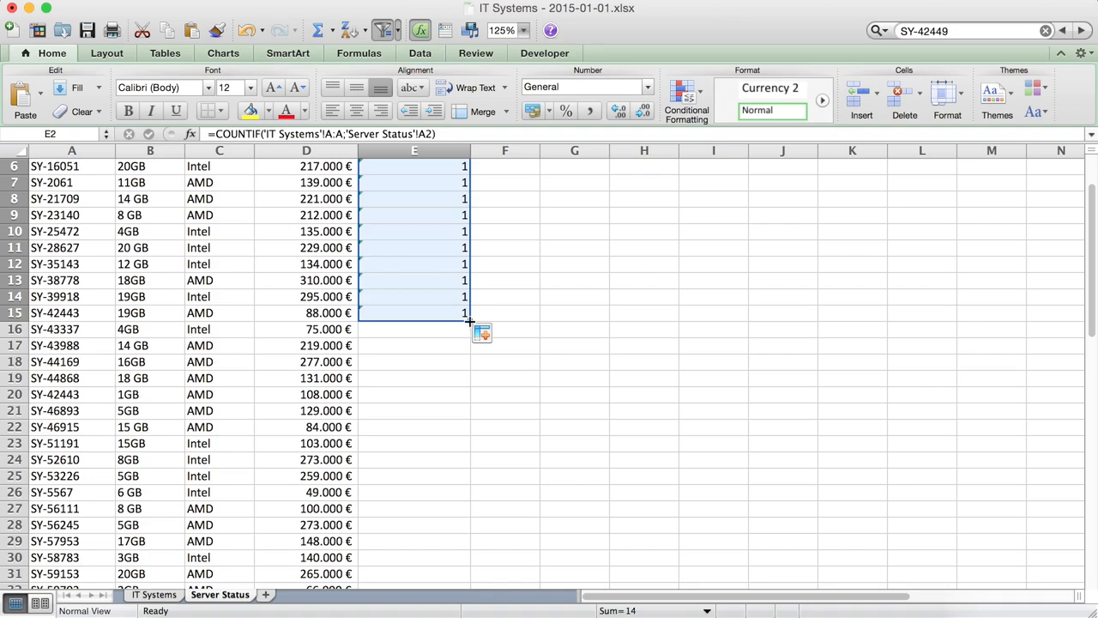
pyautogui.doubleClick(469, 323)
# Step: Review the counts down column E and check the copied COUNTIF formulas in its first rows
pyautogui.scroll(-1, 418, 414)
pyautogui.scroll(-10, 418, 414)
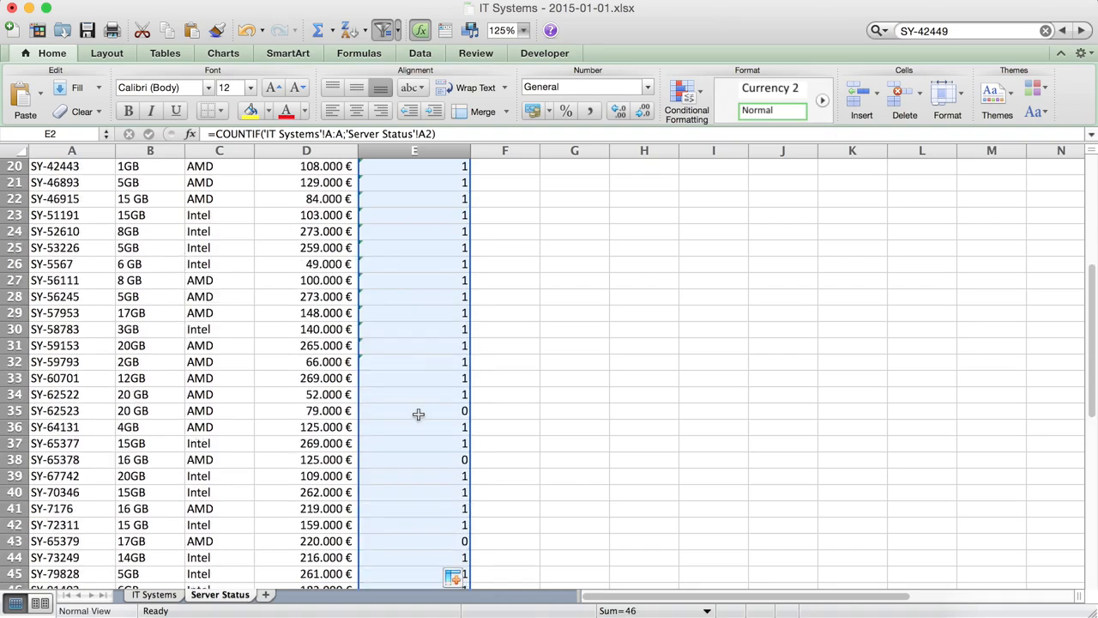
pyautogui.scroll(1, 417, 415)
pyautogui.scroll(3, 418, 415)
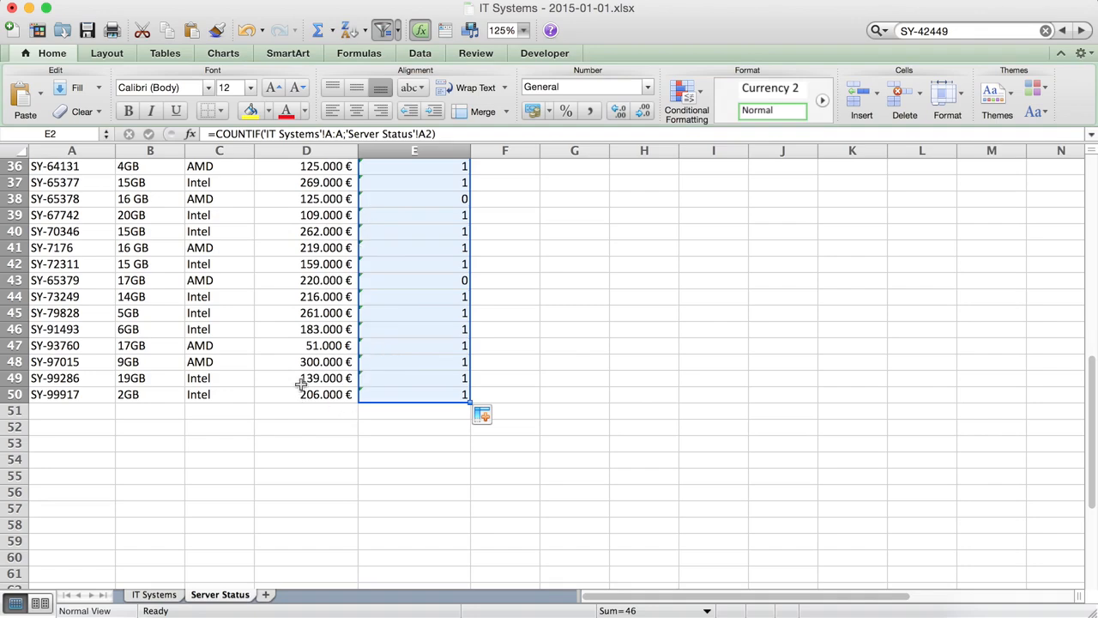
pyautogui.scroll(12, 421, 274)
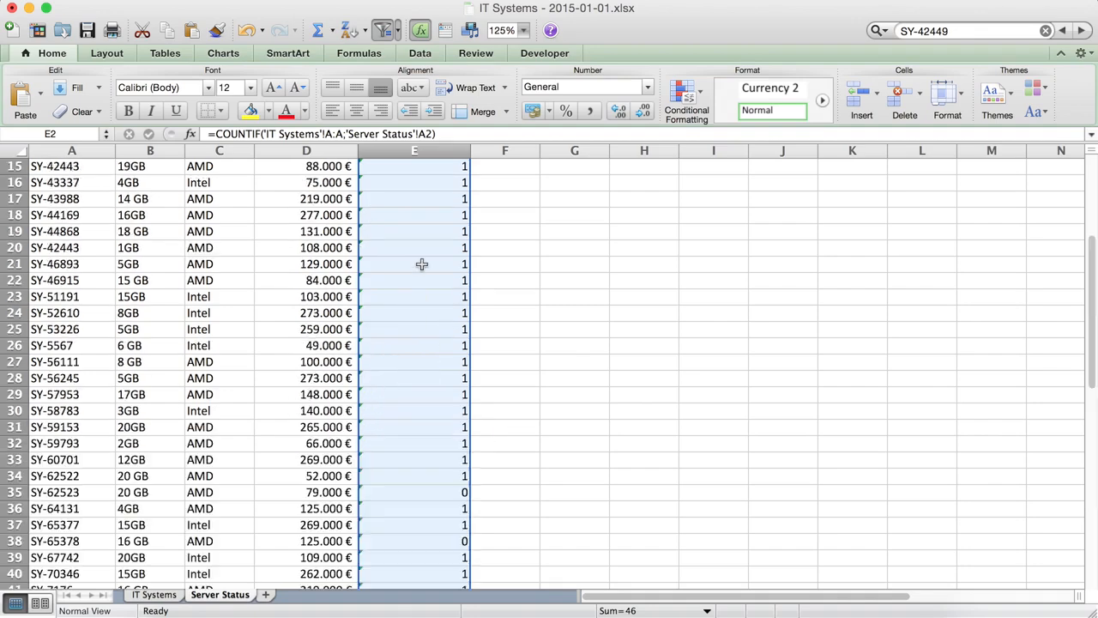
pyautogui.click(431, 186)
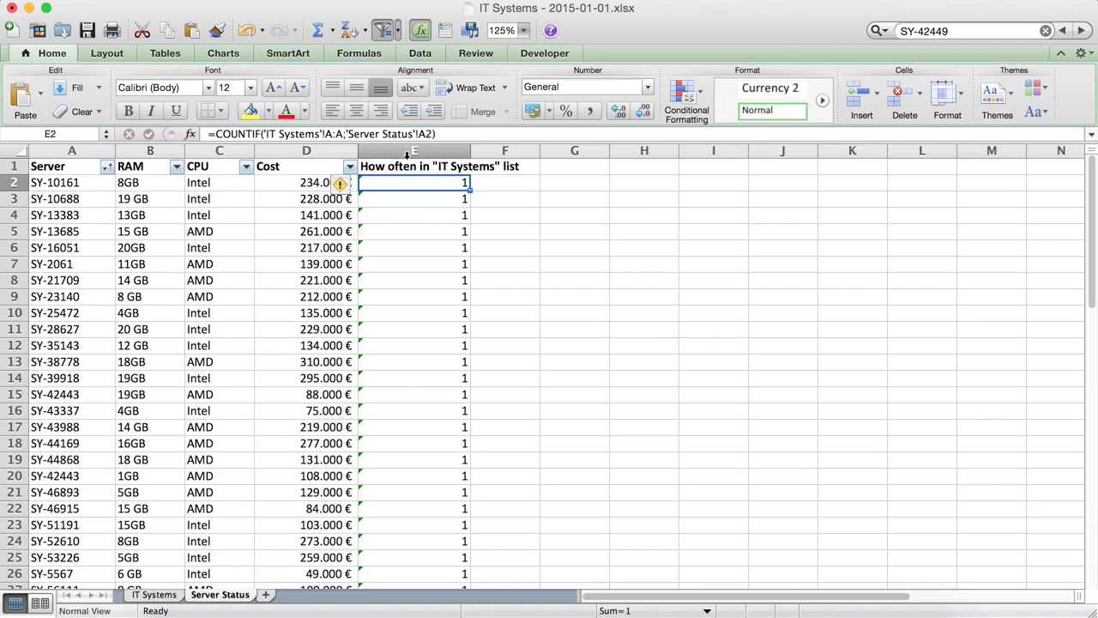
pyautogui.press('Down')
# Step: Check the row references of the copied COUNTIF formulas from E5 down to E12 on the Server Status sheet
pyautogui.press('Down')
pyautogui.press('Down')
pyautogui.press('Down')
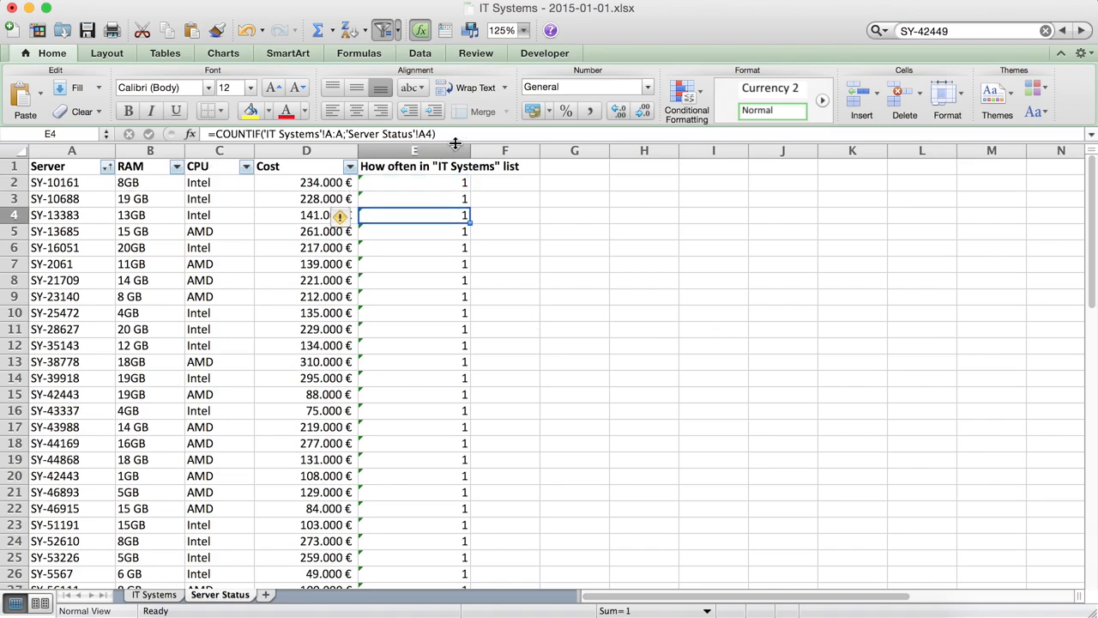
pyautogui.press('Down')
pyautogui.press('Down')
pyautogui.press('Down')
pyautogui.press('Down')
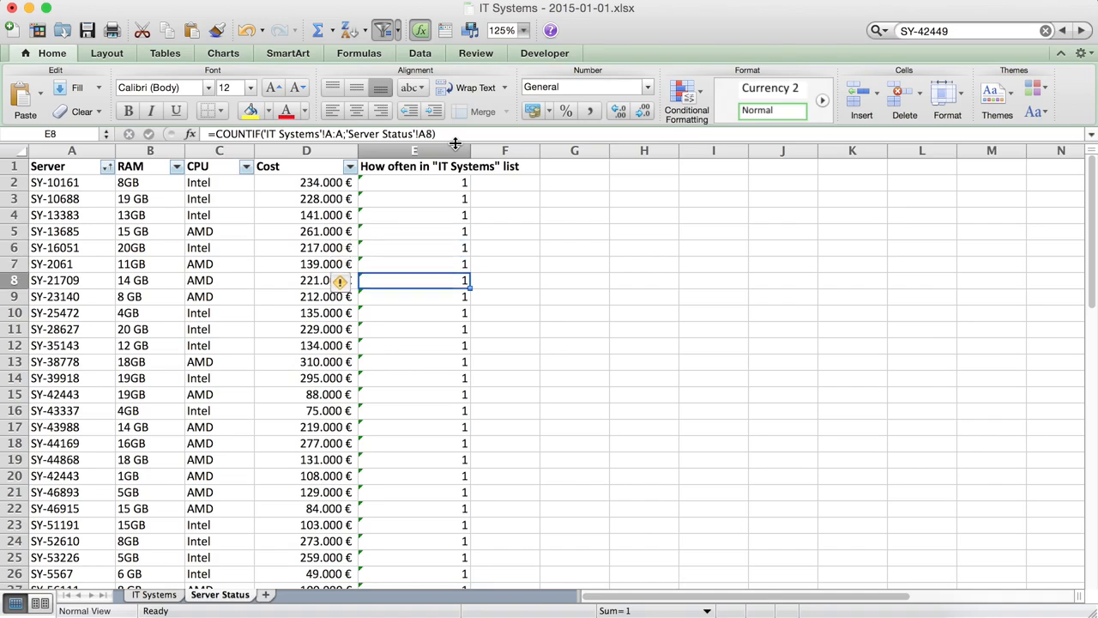
pyautogui.press('Down')
pyautogui.press('Down')
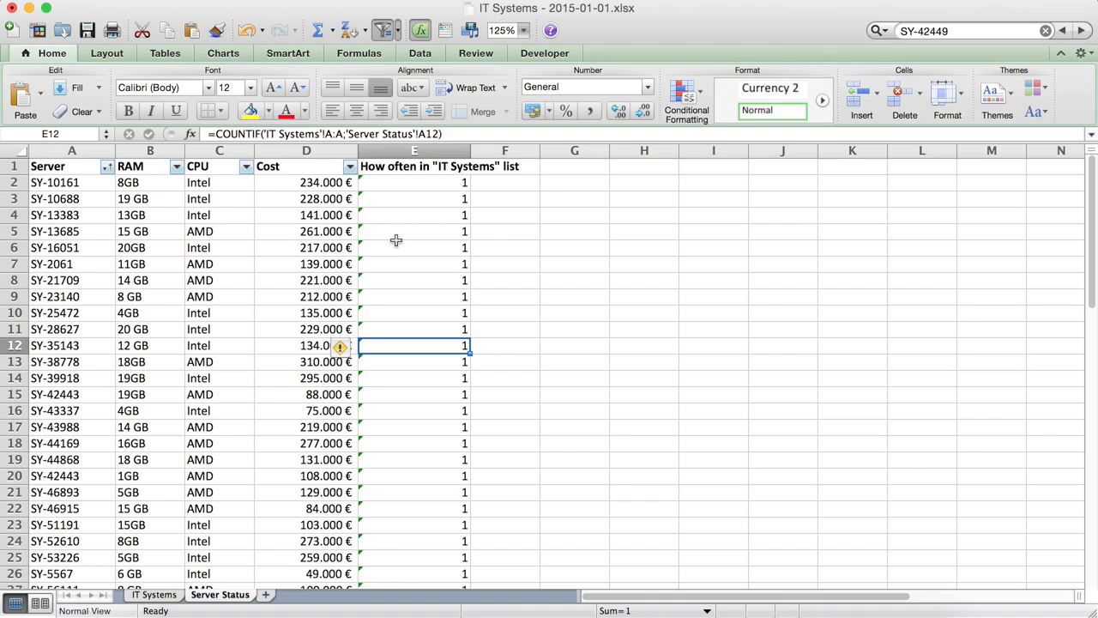
pyautogui.click(425, 193)
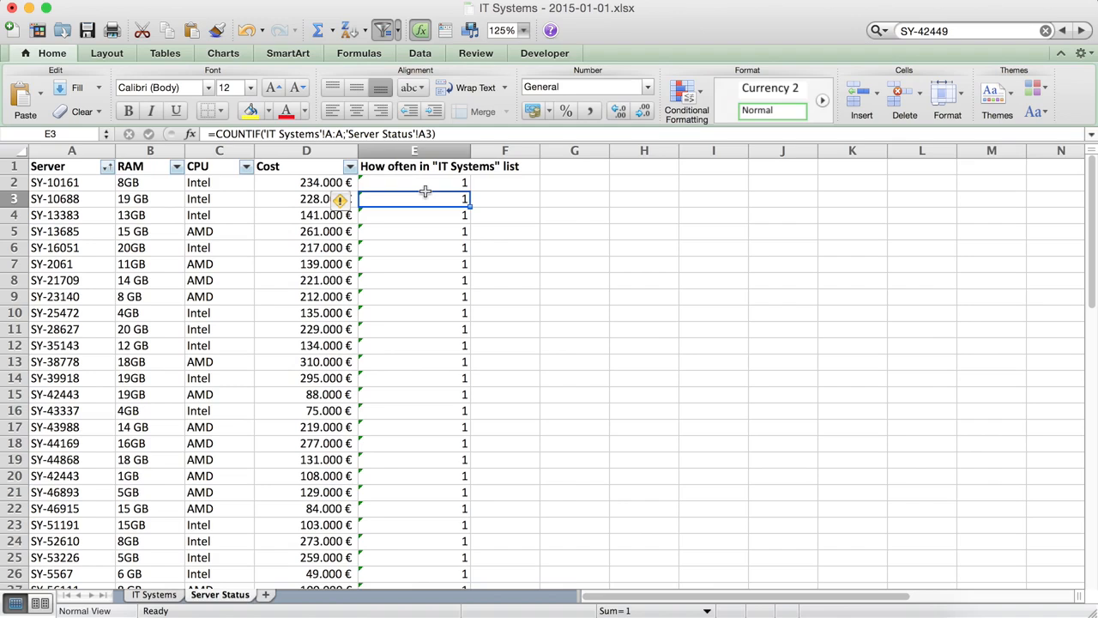
# Step: Examine column E of the Server Status sheet down to row 50 for server IDs with a count of 0
pyautogui.scroll(-4, 458, 319)
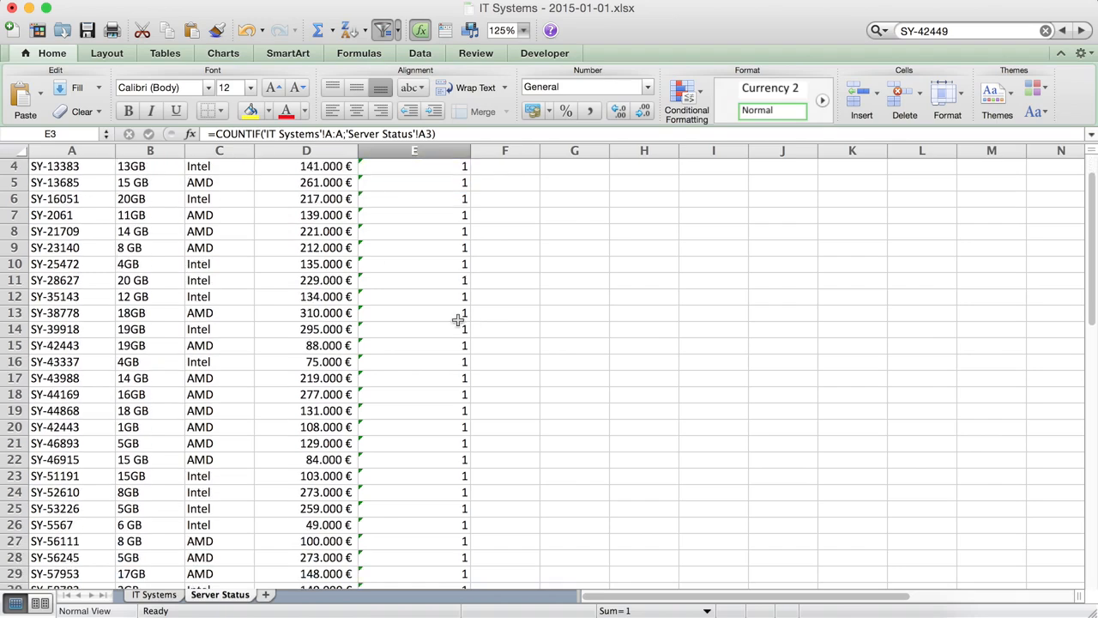
pyautogui.scroll(-9, 457, 320)
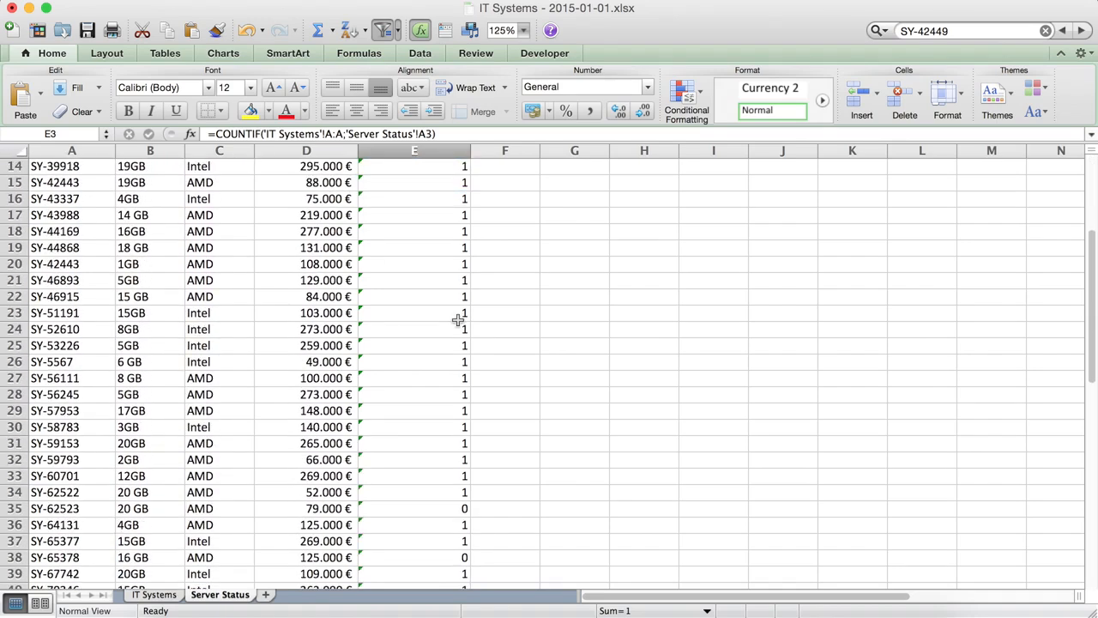
pyautogui.scroll(-10, 457, 319)
pyautogui.click(443, 351)
pyautogui.scroll(-6, 443, 352)
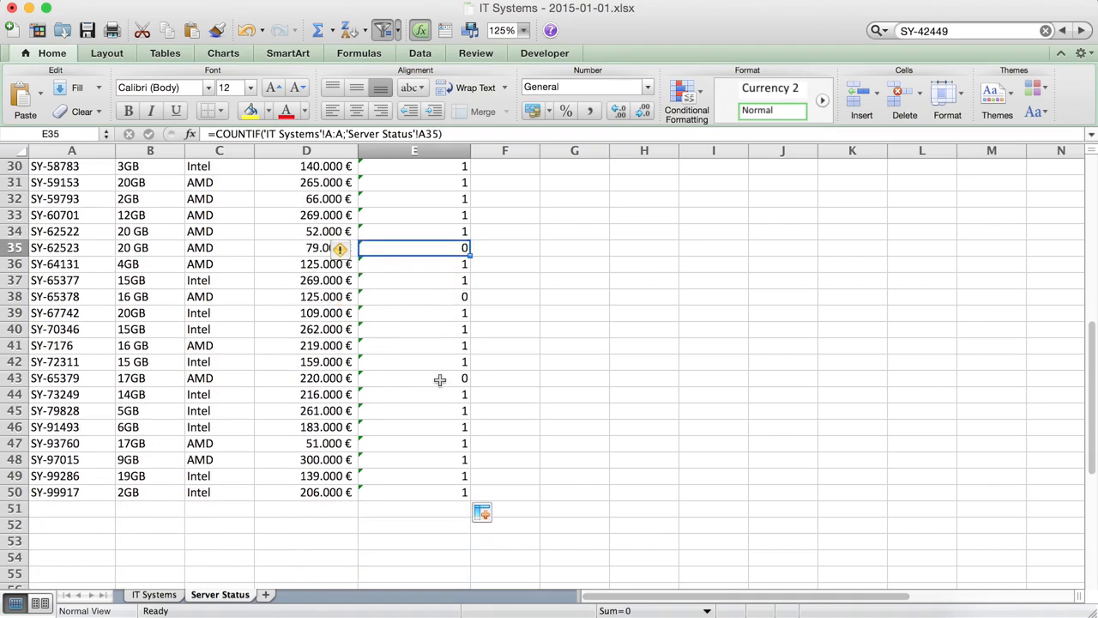
pyautogui.click(438, 379)
pyautogui.click(453, 297)
pyautogui.scroll(15, 453, 299)
pyautogui.hscroll(1, 453, 299)
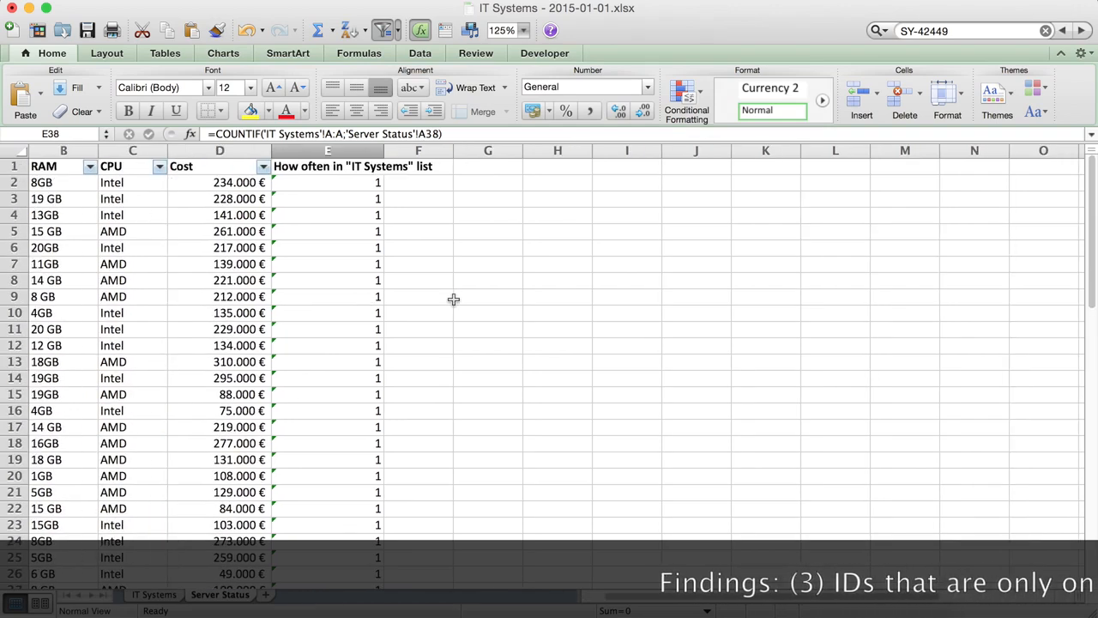
pyautogui.hscroll(-1, 453, 299)
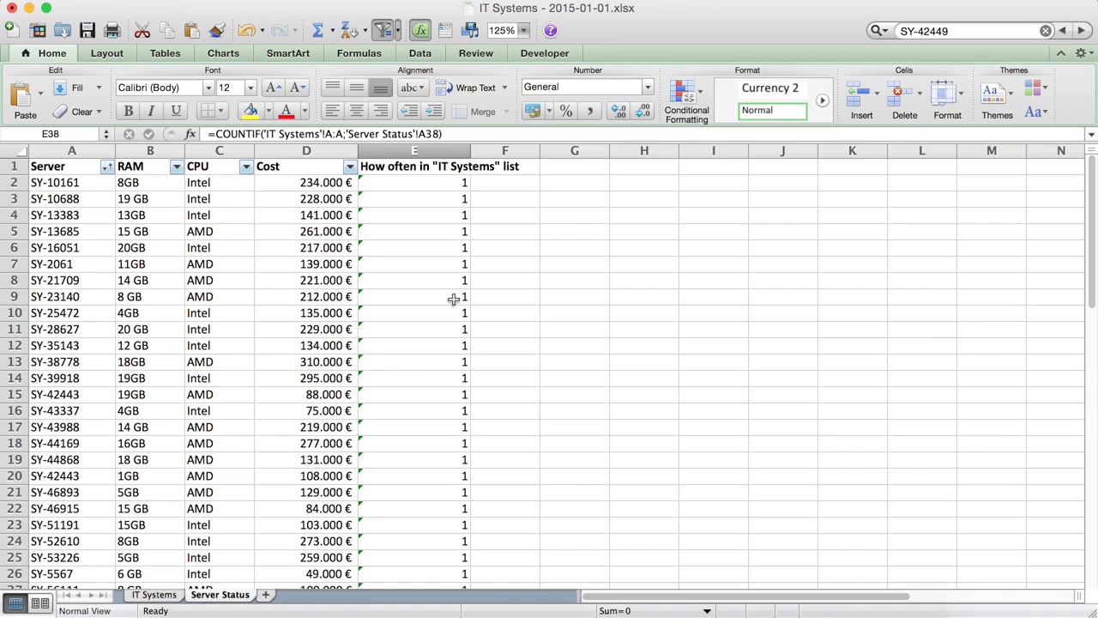
# Step: Check column I of the IT Systems sheet for IDs counted more than once, inspect the one in row 86, and return to Server Status
pyautogui.click(153, 595)
pyautogui.click(874, 379)
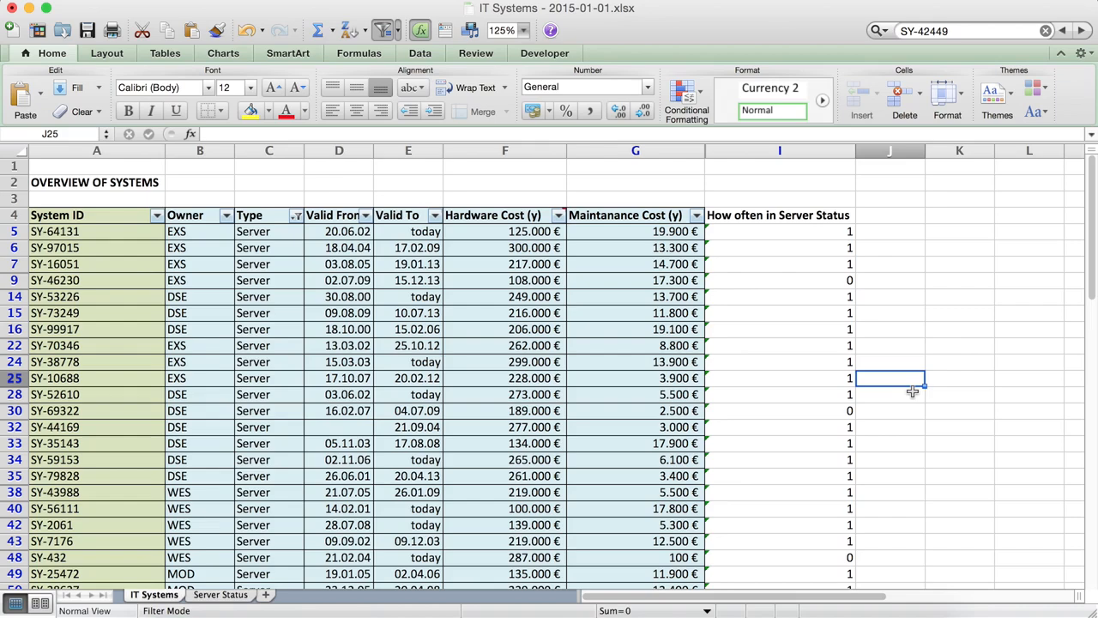
pyautogui.scroll(-10, 912, 391)
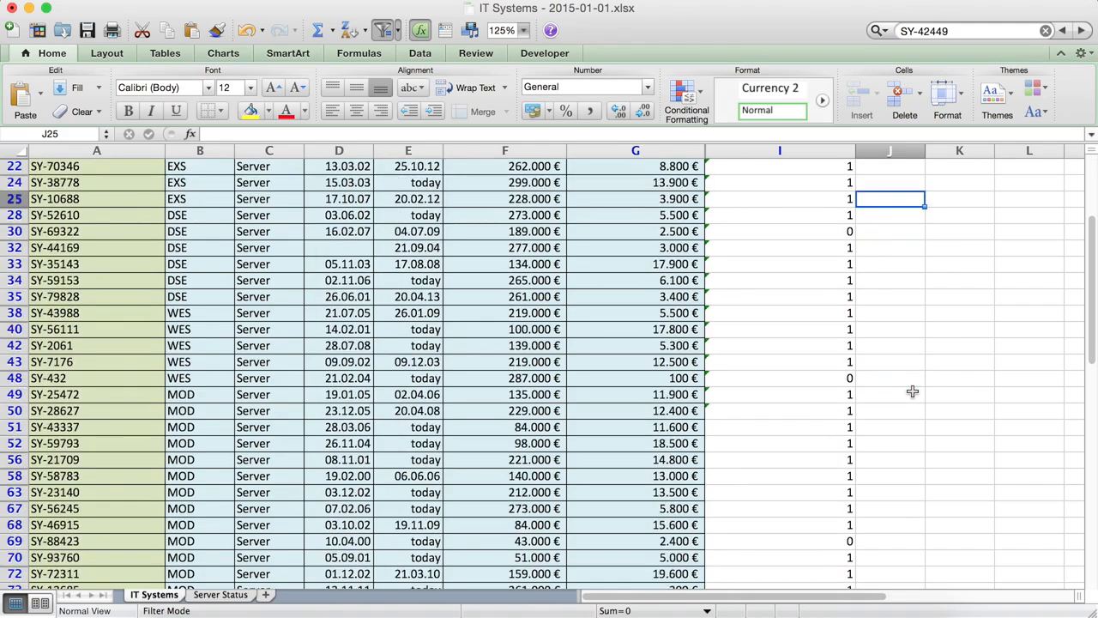
pyautogui.scroll(-1, 912, 391)
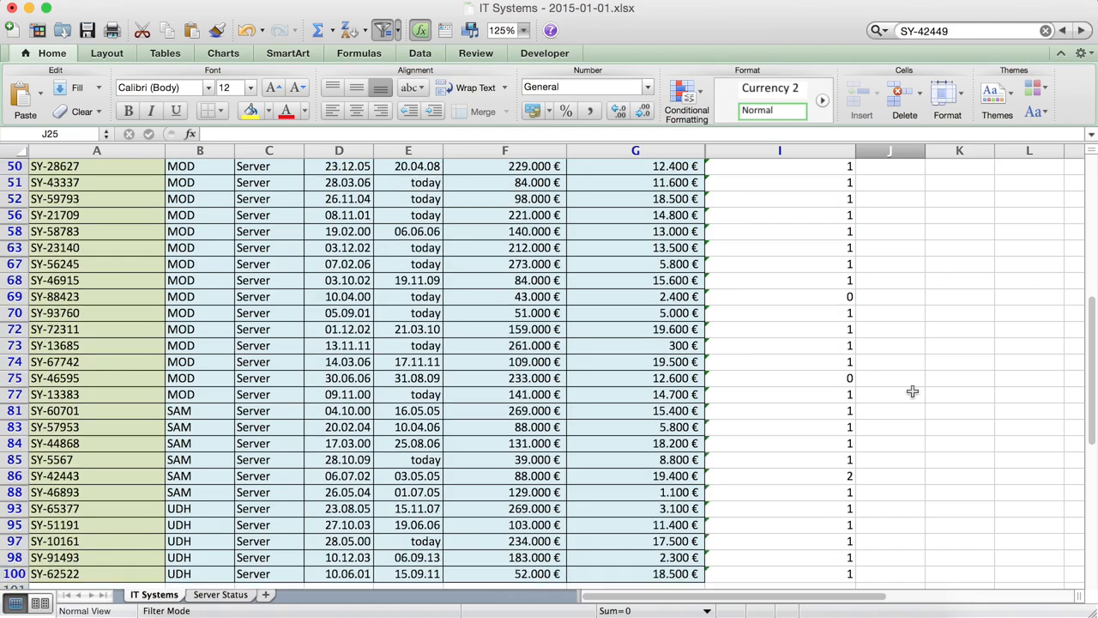
pyautogui.click(846, 474)
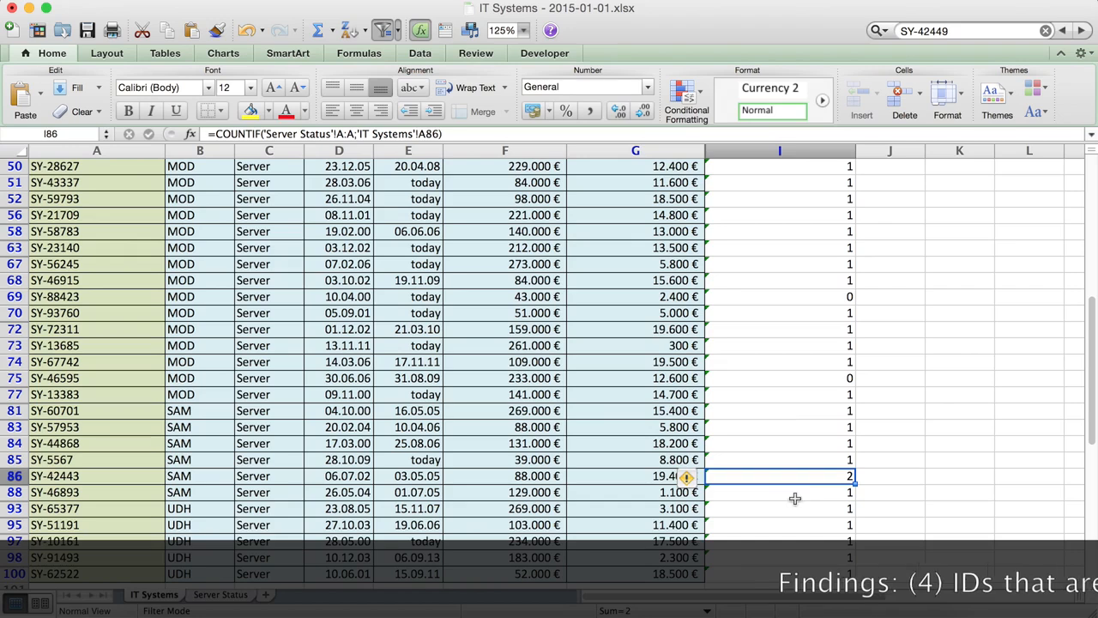
pyautogui.click(41, 474)
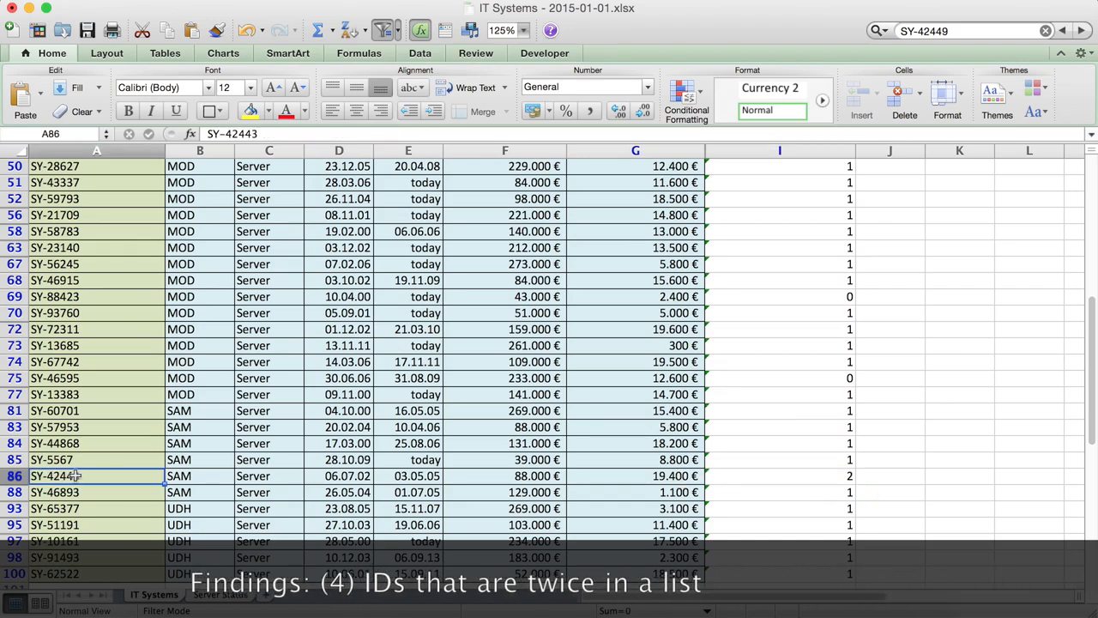
pyautogui.click(211, 595)
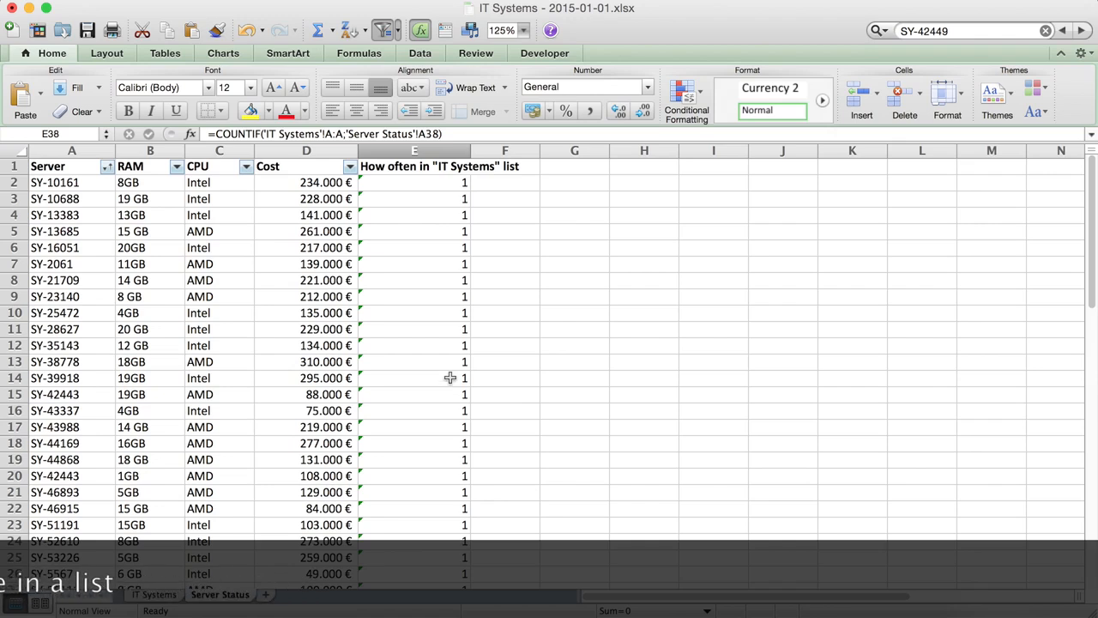